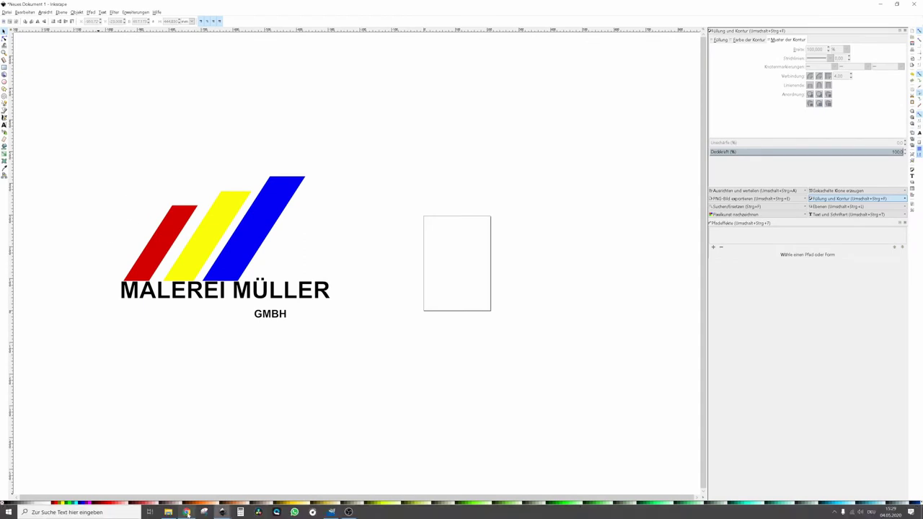
Step: In Neues Dokument 2, draw a tall blue rectangle and narrow it into a slim vertical bar
click(222, 512)
click(258, 491)
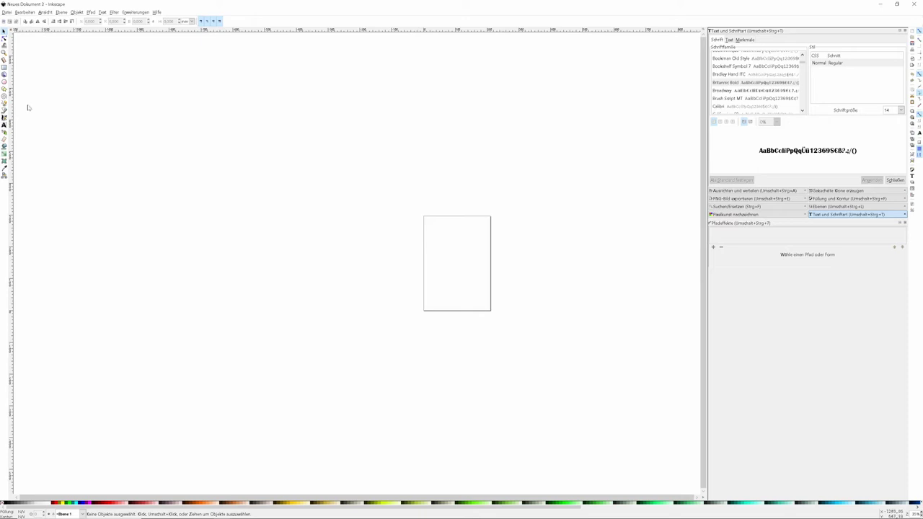
click(4, 68)
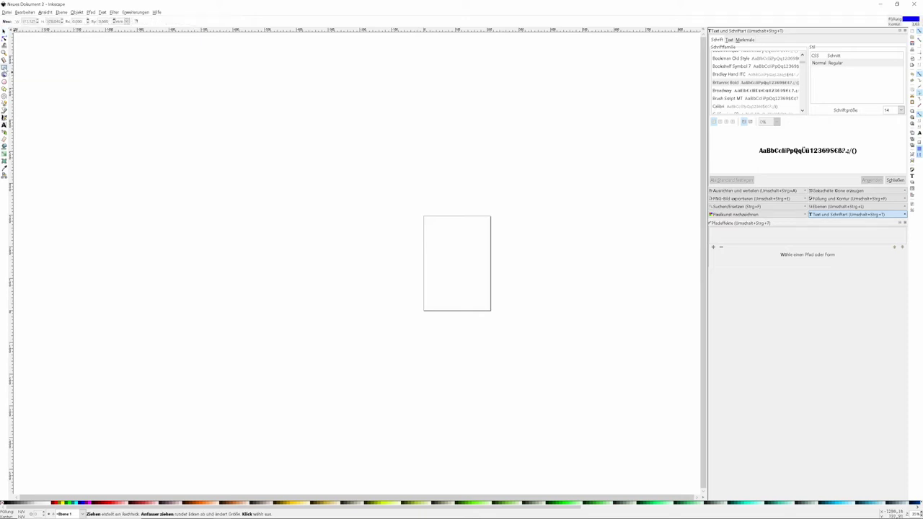
mouse_move(130, 127)
mouse_down()
mouse_move(171, 256)
mouse_move(169, 238)
mouse_move(163, 245)
mouse_up()
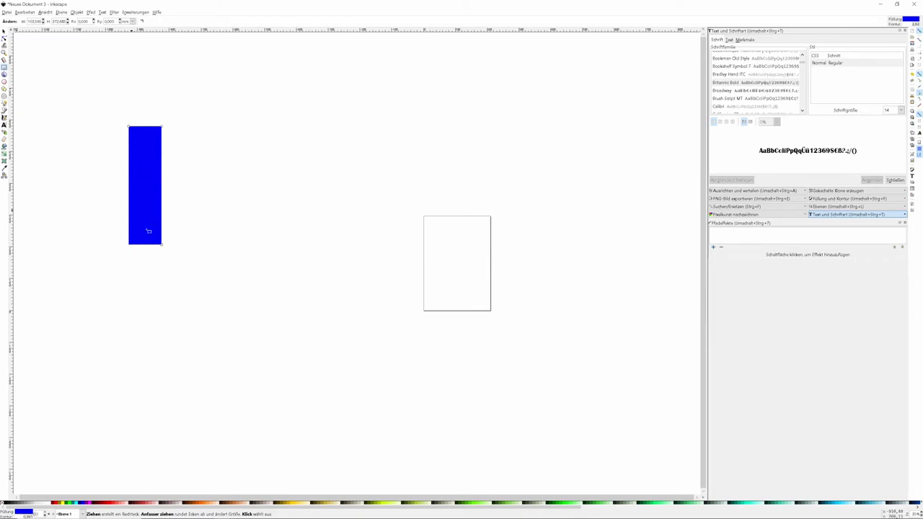
key(s)
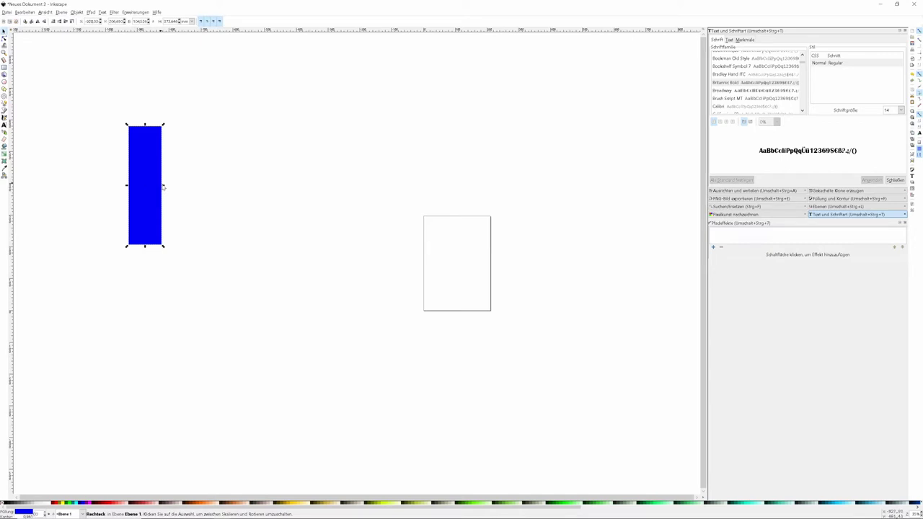
drag(164, 189, 155, 187)
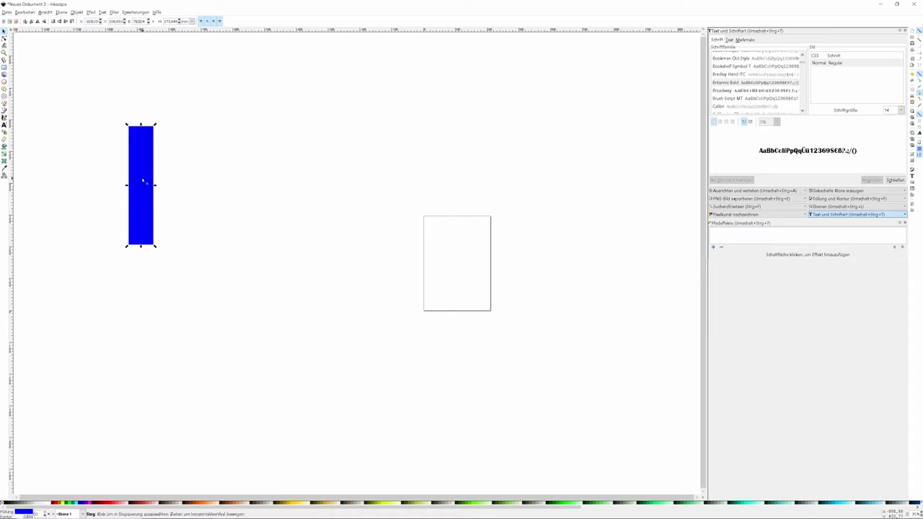
Step: Duplicate the blue bar and place the copy just to the right of the original
key(ctrl)
key(ctrl+d)
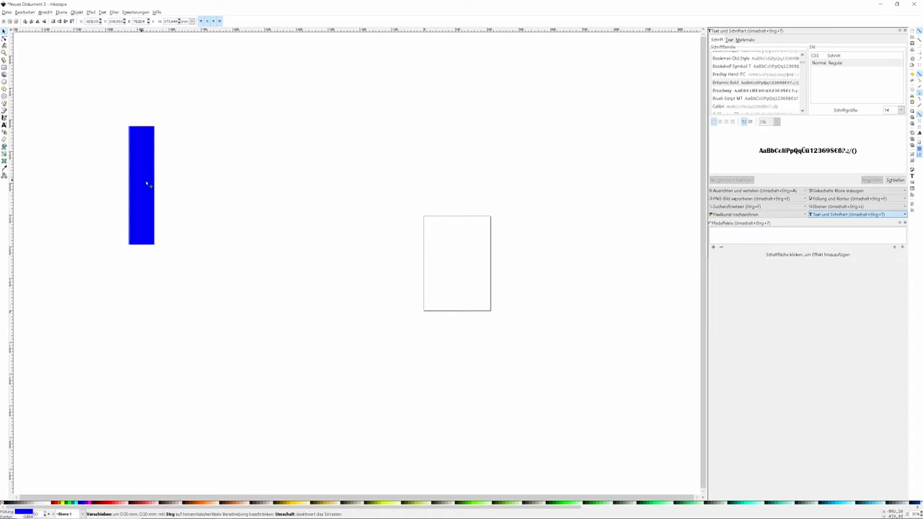
drag(142, 181, 181, 185)
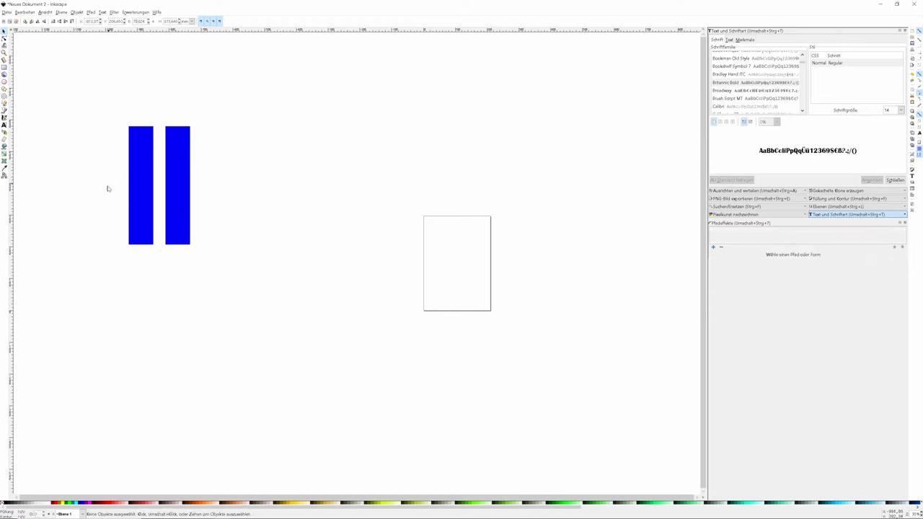
click(151, 185)
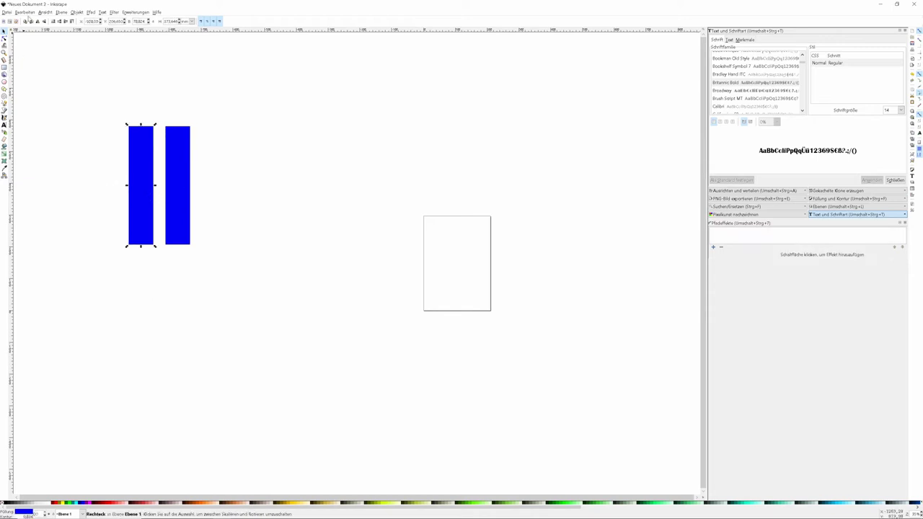
click(27, 12)
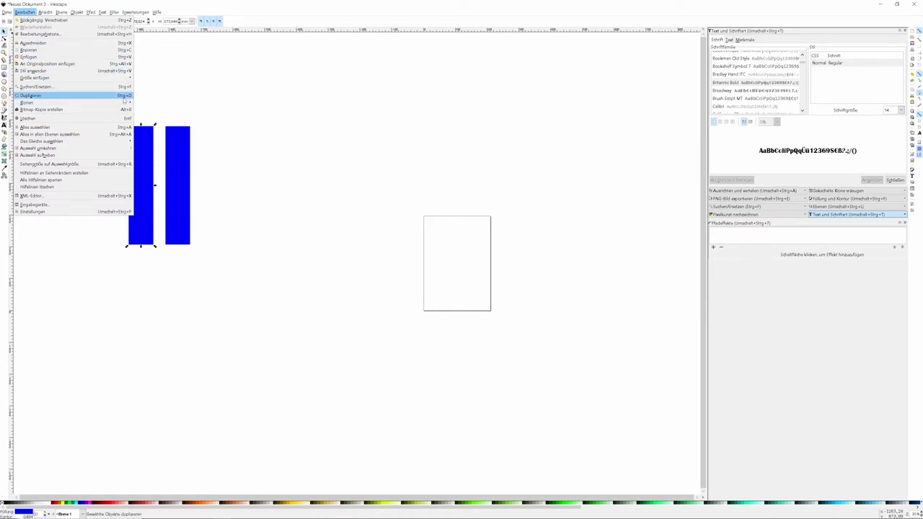
Step: Try copying the right bar farther out, then undo the misplaced third bar
click(194, 106)
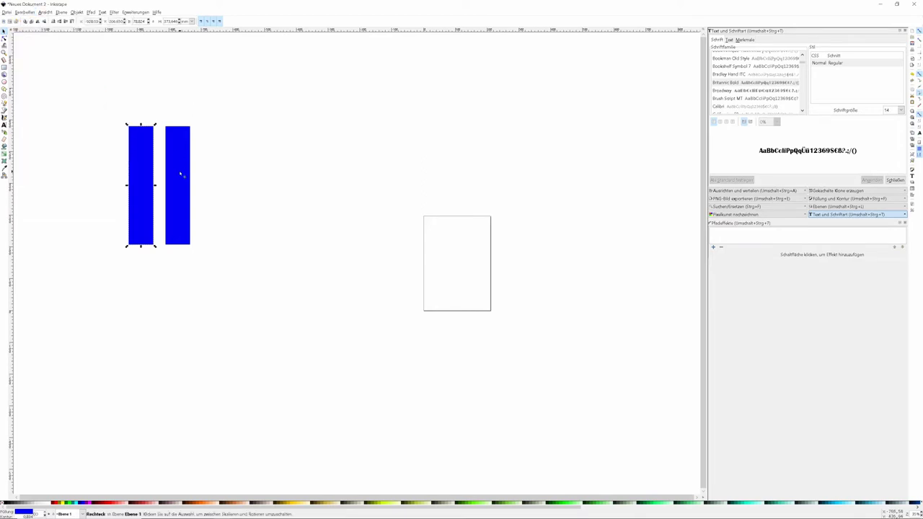
click(180, 173)
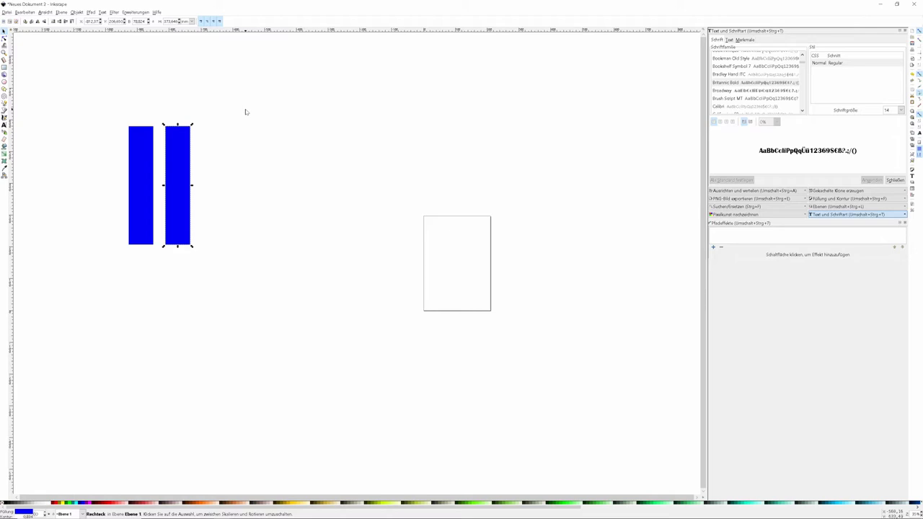
key(ctrl)
key(ctrl)
mouse_move(175, 171)
mouse_down()
mouse_move(335, 220)
mouse_move(353, 150)
mouse_up()
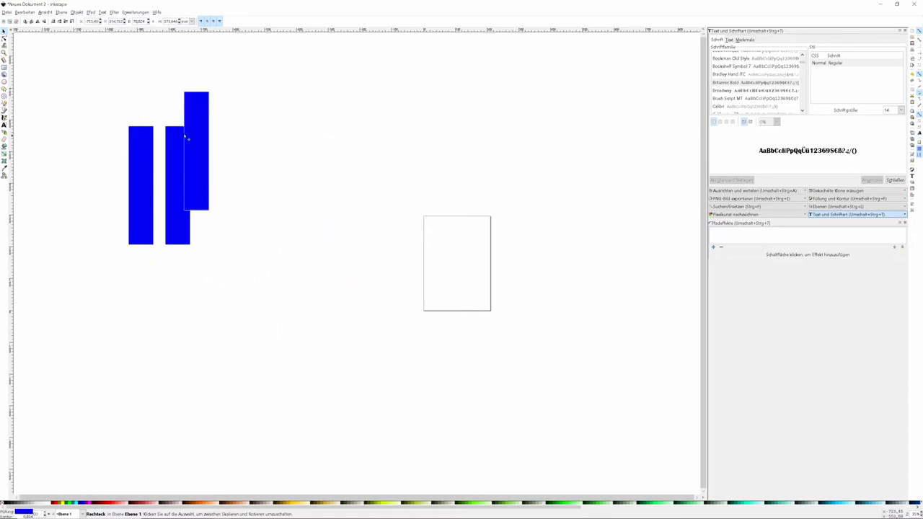
mouse_move(352, 150)
mouse_down()
mouse_move(216, 185)
mouse_move(230, 188)
mouse_up()
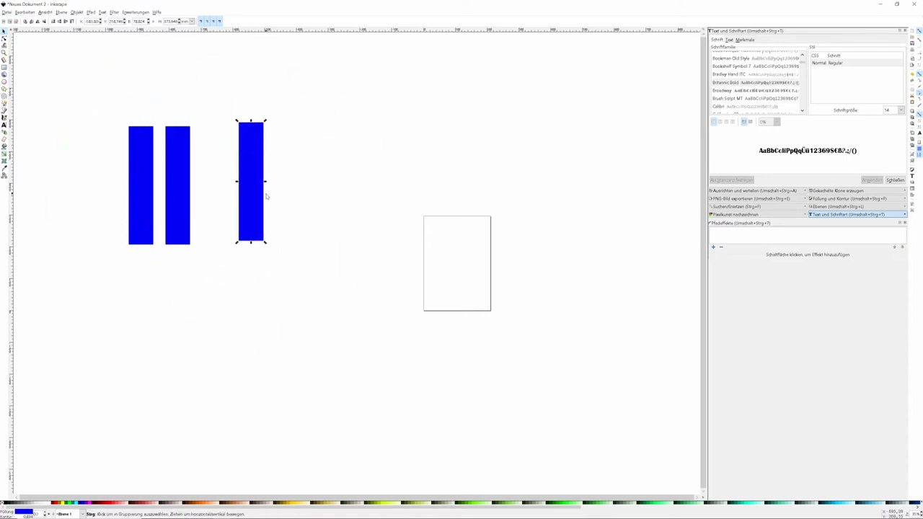
key(ctrl)
key(ctrl+z)
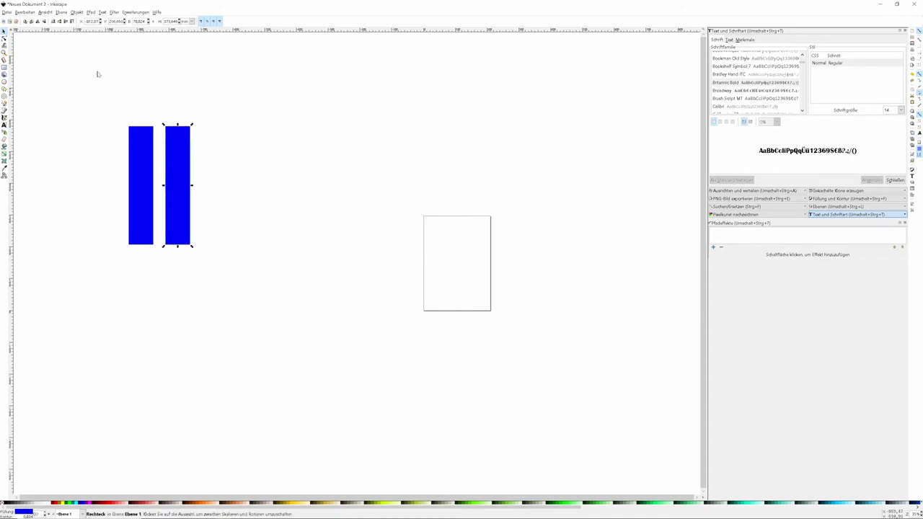
Step: Duplicate the second bar and place the third bar to its right
click(27, 13)
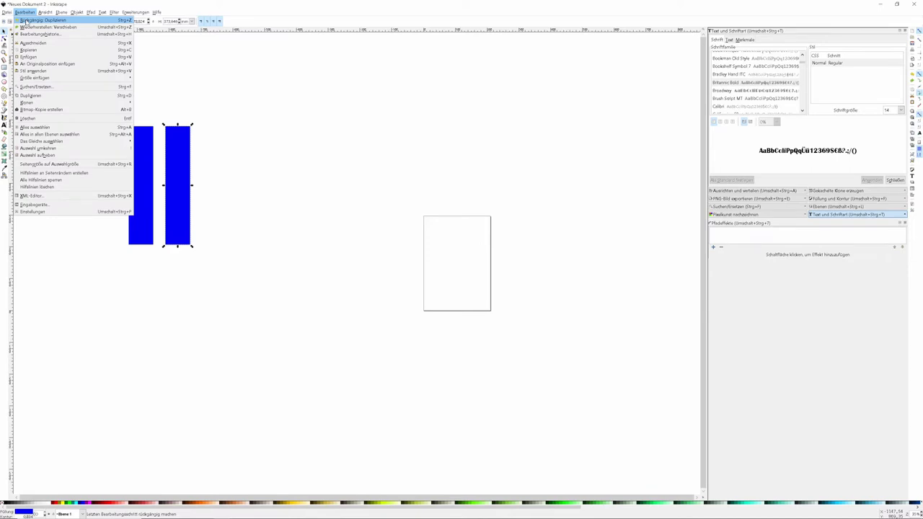
click(306, 94)
key(ctrl+d)
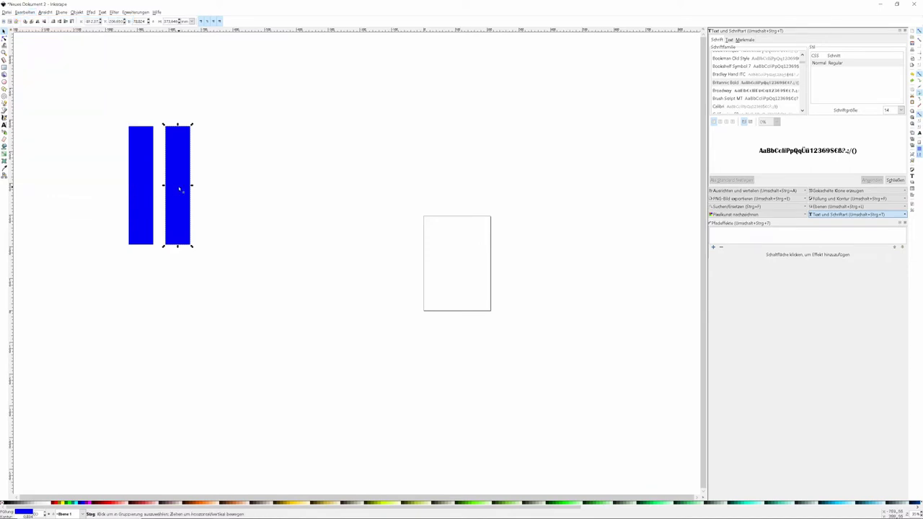
drag(175, 186, 228, 185)
click(271, 161)
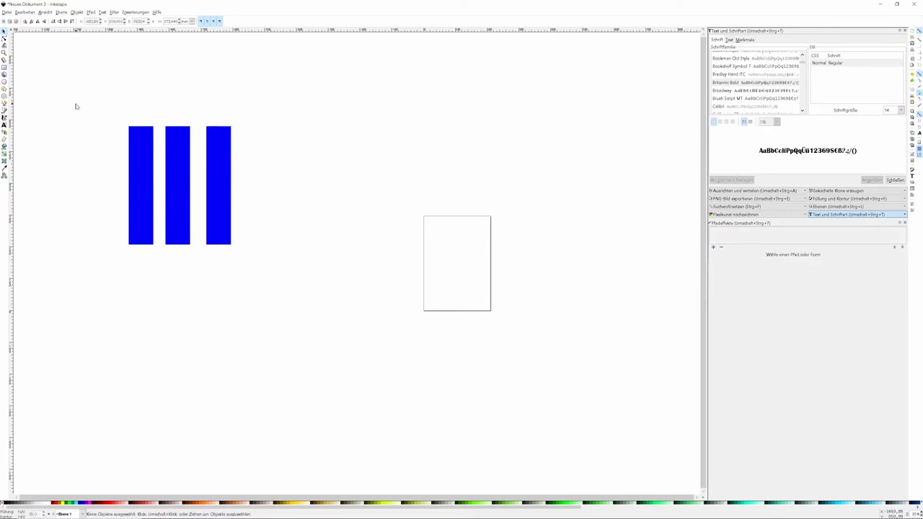
drag(76, 97, 328, 285)
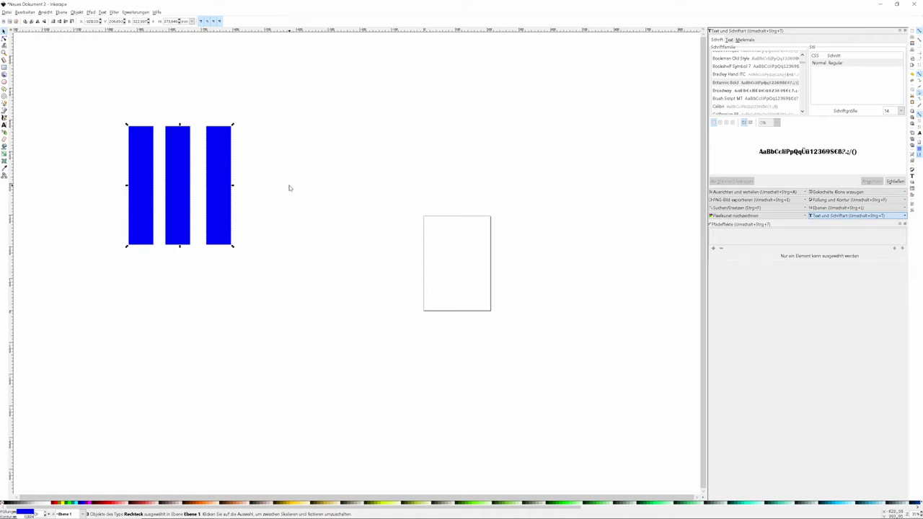
mouse_move(83, 90)
mouse_down()
mouse_move(301, 283)
mouse_move(292, 280)
mouse_up()
Step: Adjust the rightmost bar's position slightly and select all three bars
click(262, 197)
drag(217, 209, 254, 217)
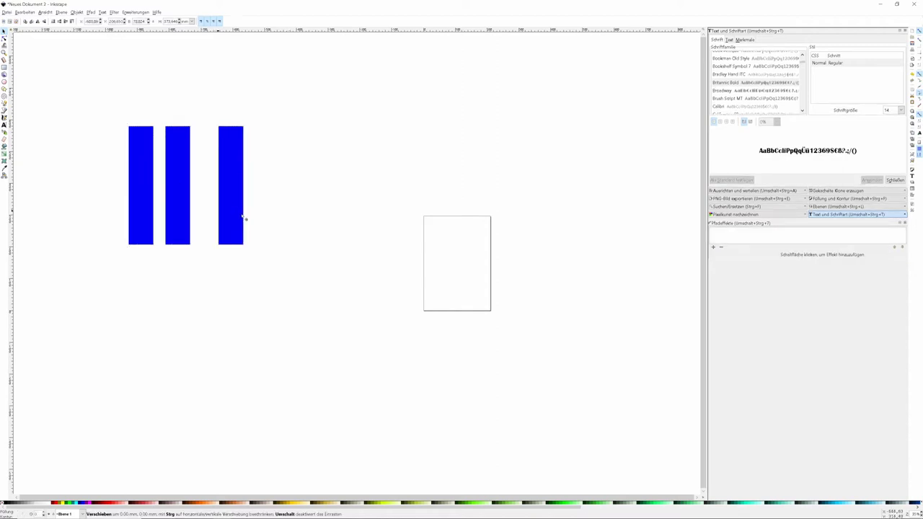
key(ctrl)
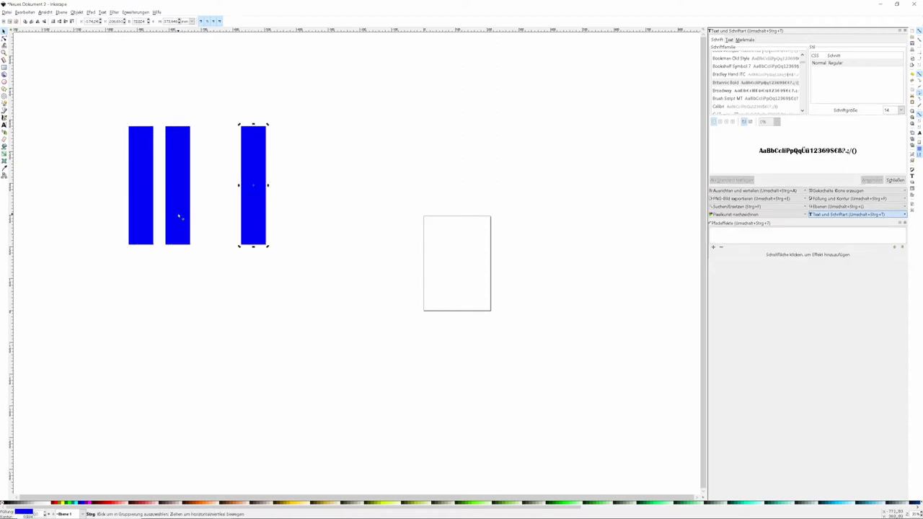
drag(245, 188, 229, 195)
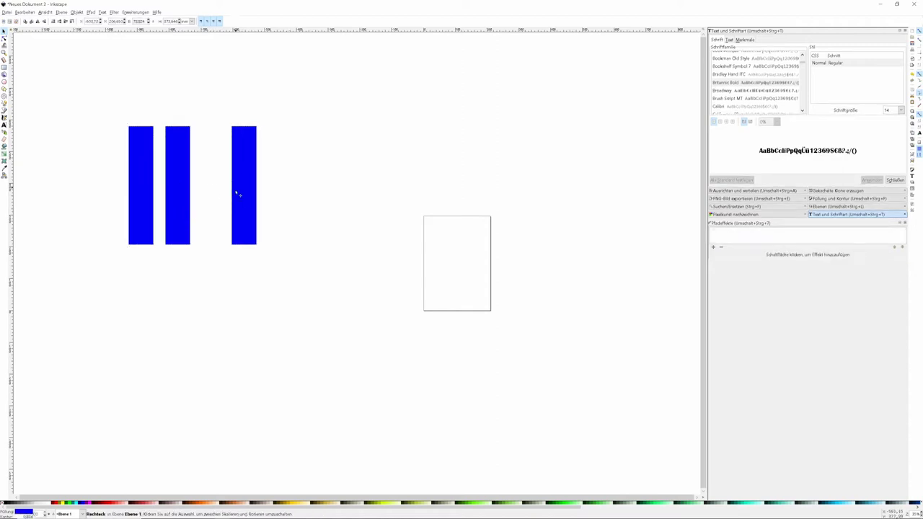
click(271, 175)
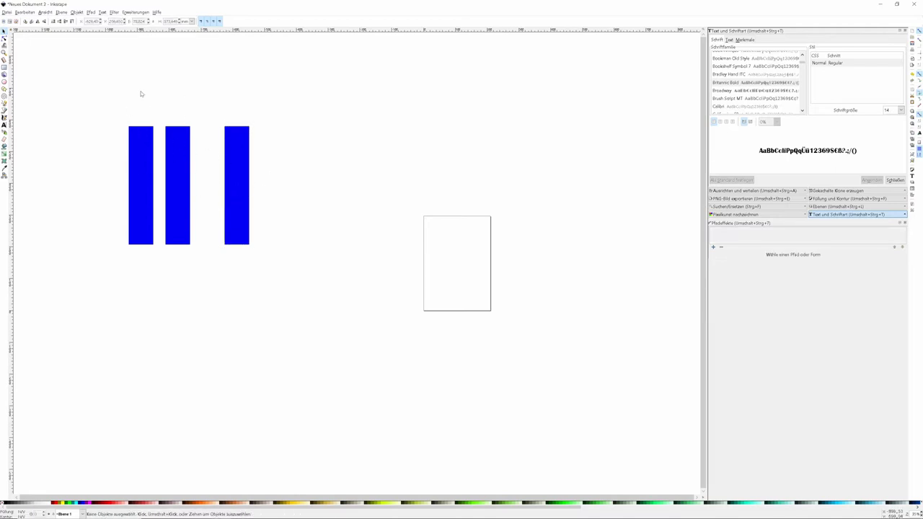
drag(95, 87, 325, 279)
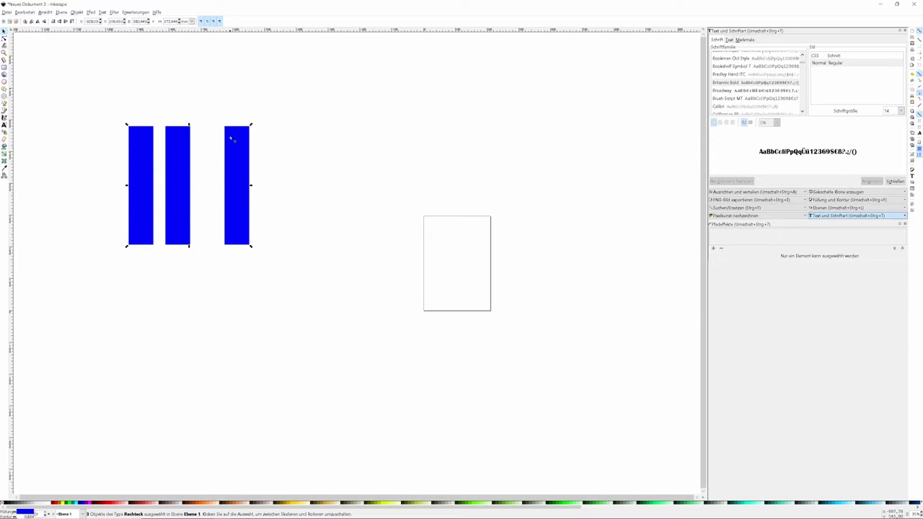
click(77, 13)
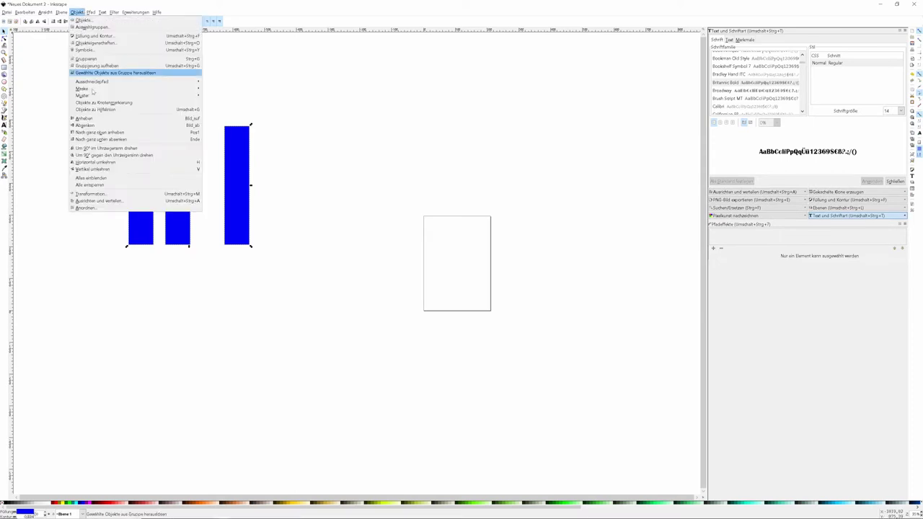
Step: Distribute the three selected bars evenly using Align and Distribute
click(99, 202)
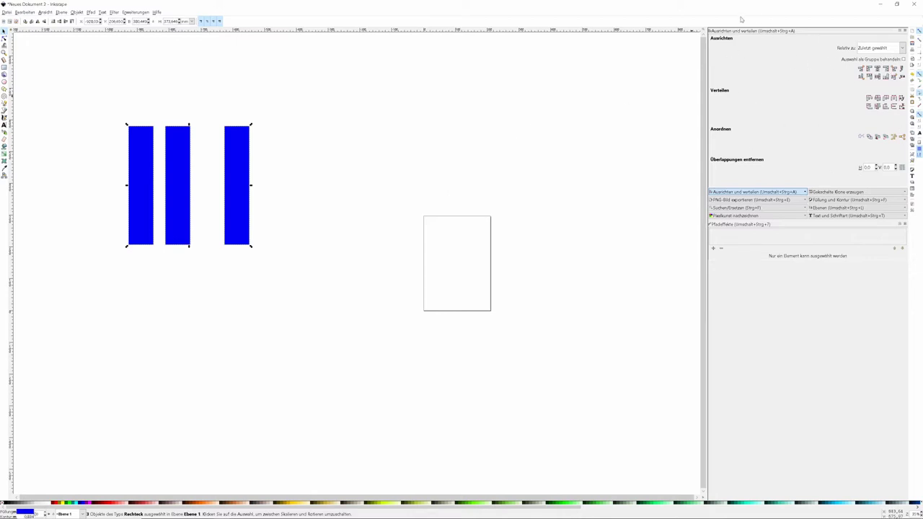
click(212, 85)
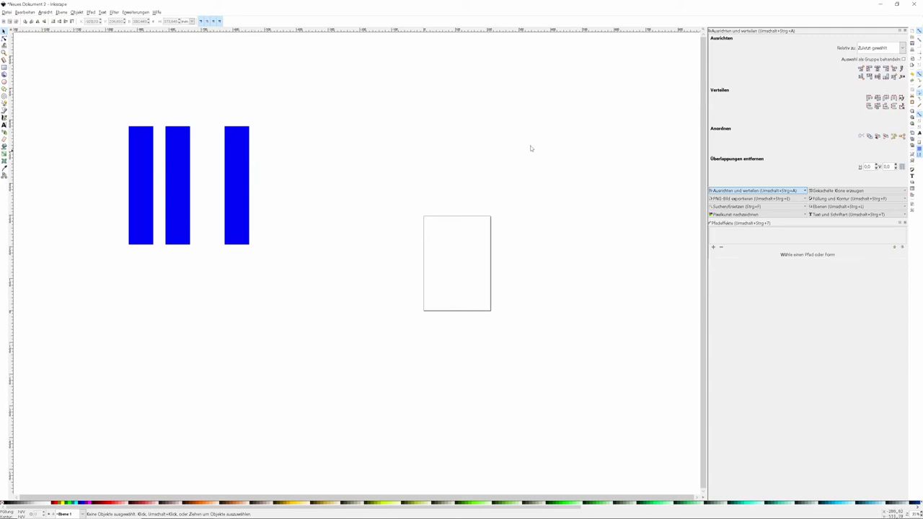
drag(119, 106, 404, 346)
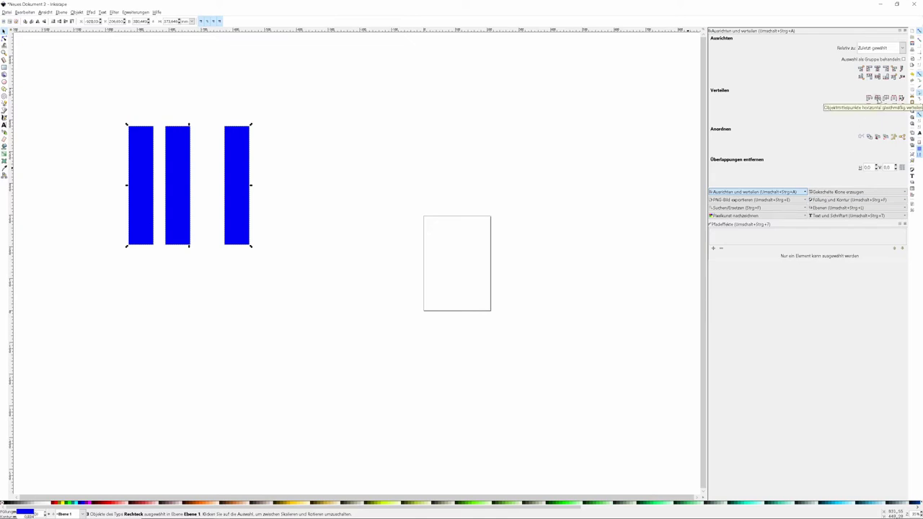
click(877, 99)
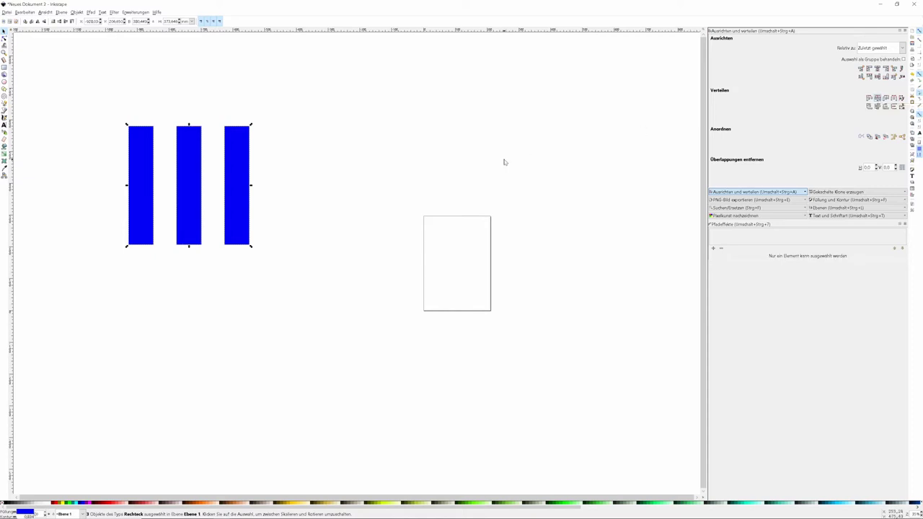
click(463, 157)
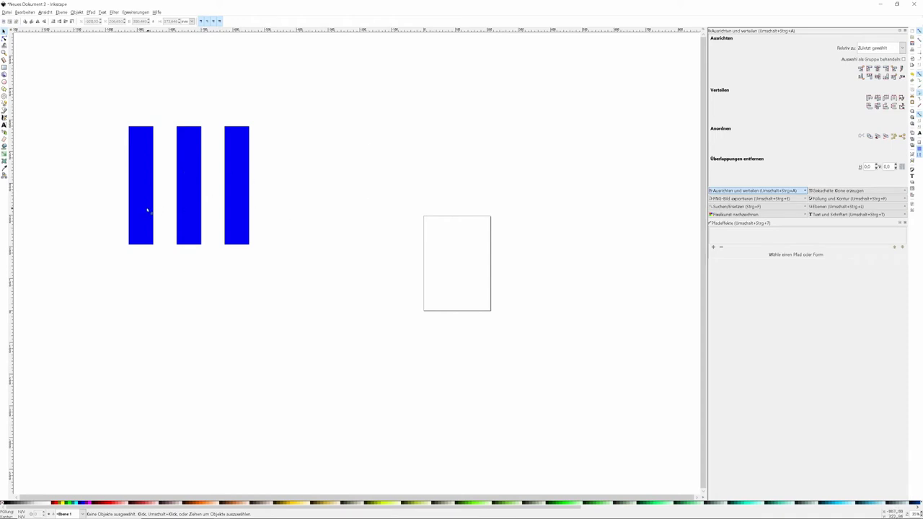
Step: Nudge the left bar right and the right bar closer to the middle one
click(140, 229)
drag(140, 229, 182, 222)
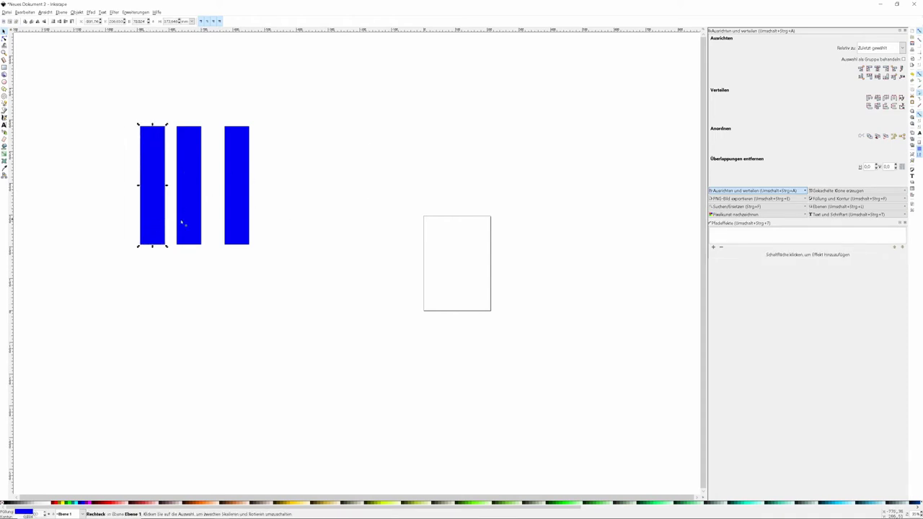
click(250, 233)
click(241, 235)
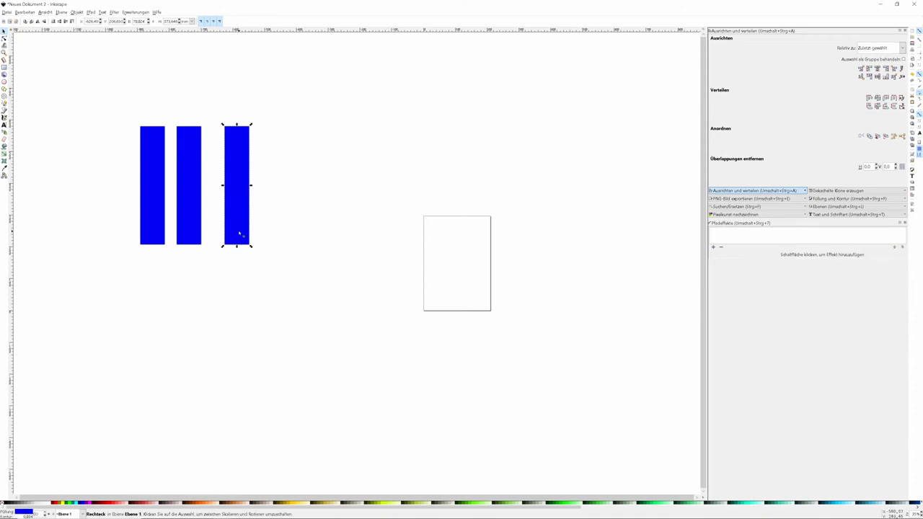
drag(238, 236, 224, 238)
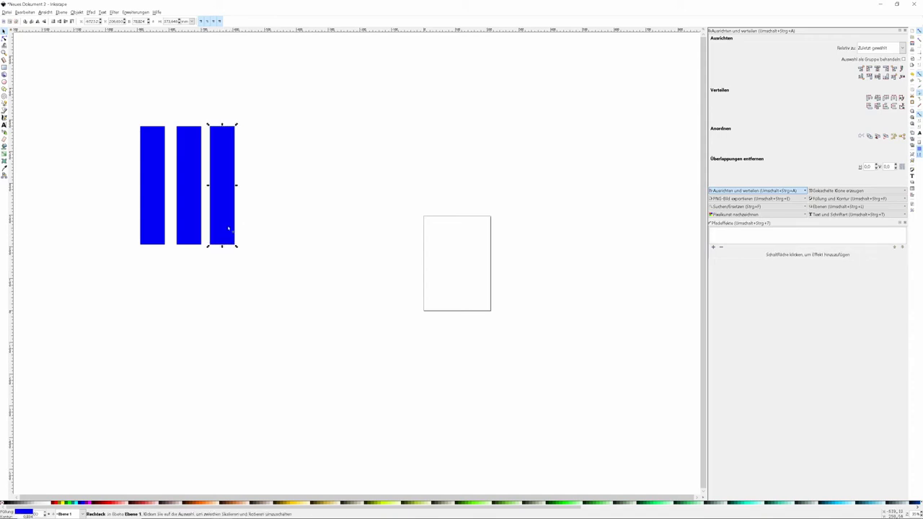
click(238, 146)
Step: Redistribute the three bars evenly and convert them with Pfad > Objekt in Pfad umwandeln
drag(80, 97, 316, 286)
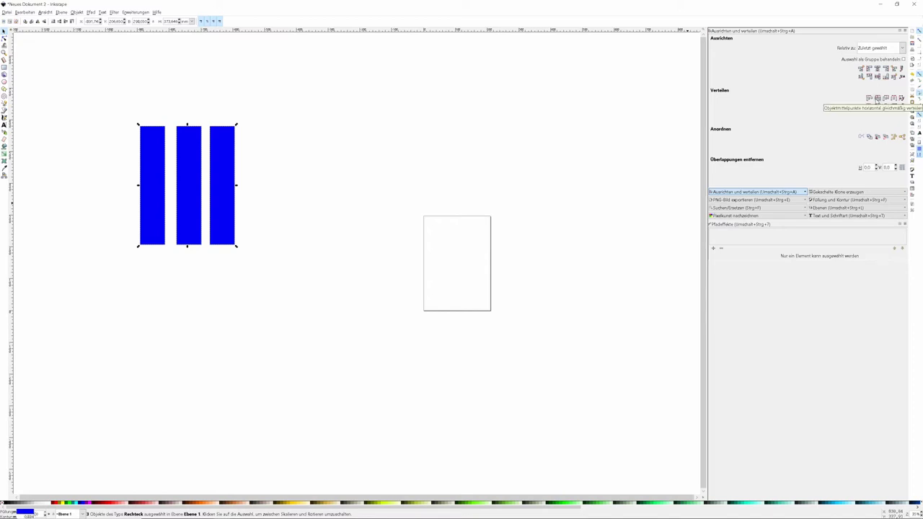
click(877, 99)
click(455, 146)
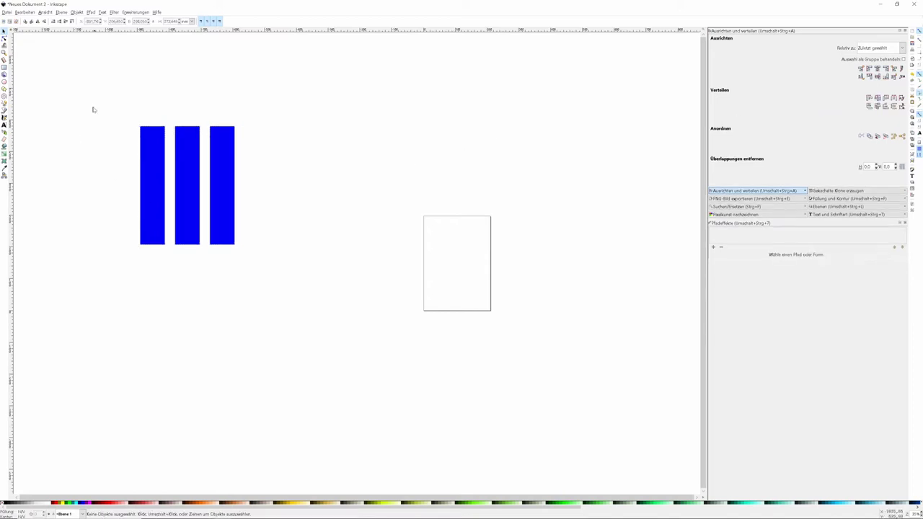
drag(84, 89, 283, 303)
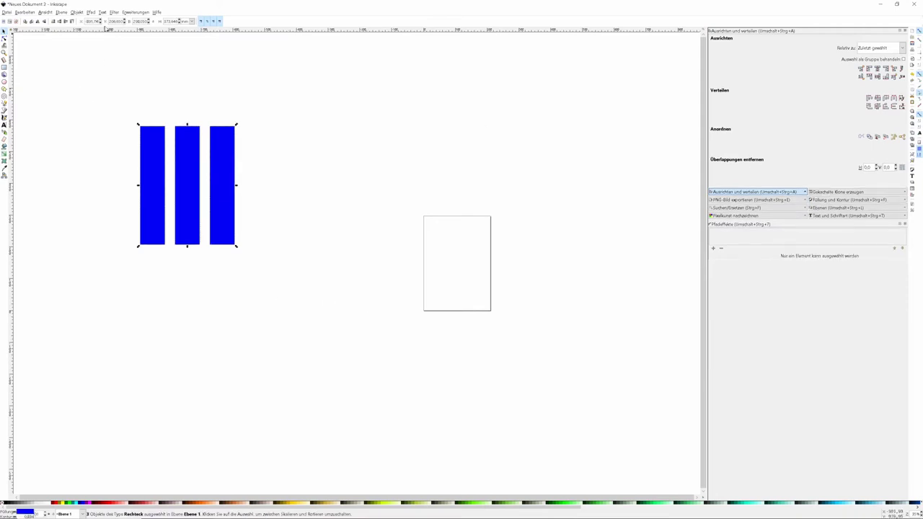
click(90, 12)
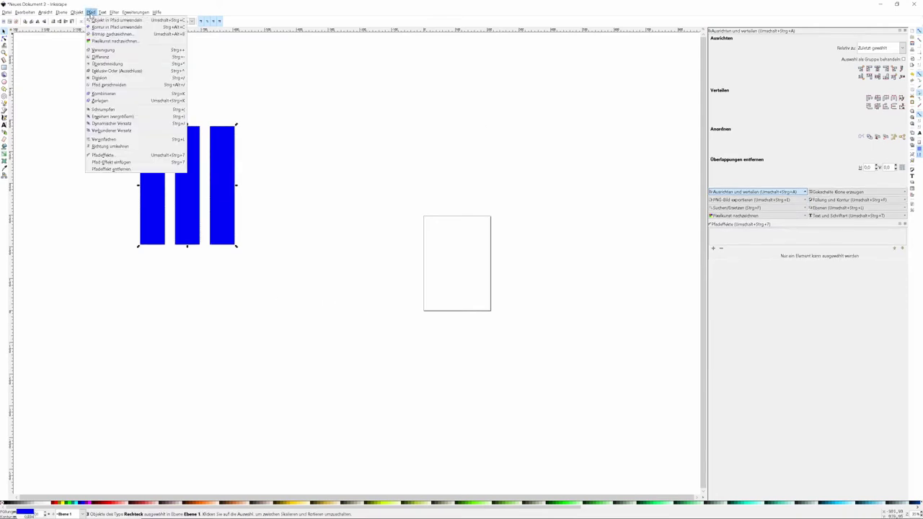
click(93, 21)
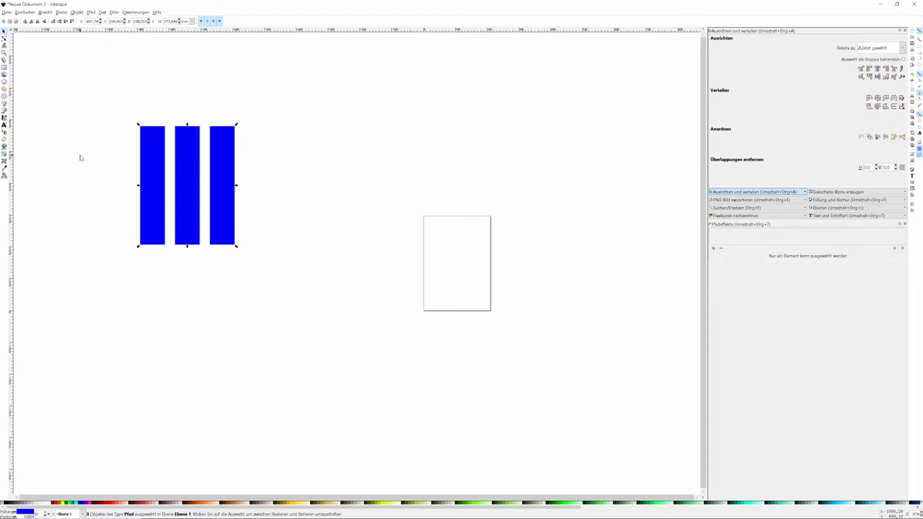
Step: Select all three converted bars and switch to the node tool (F2)
click(76, 180)
drag(87, 91, 298, 279)
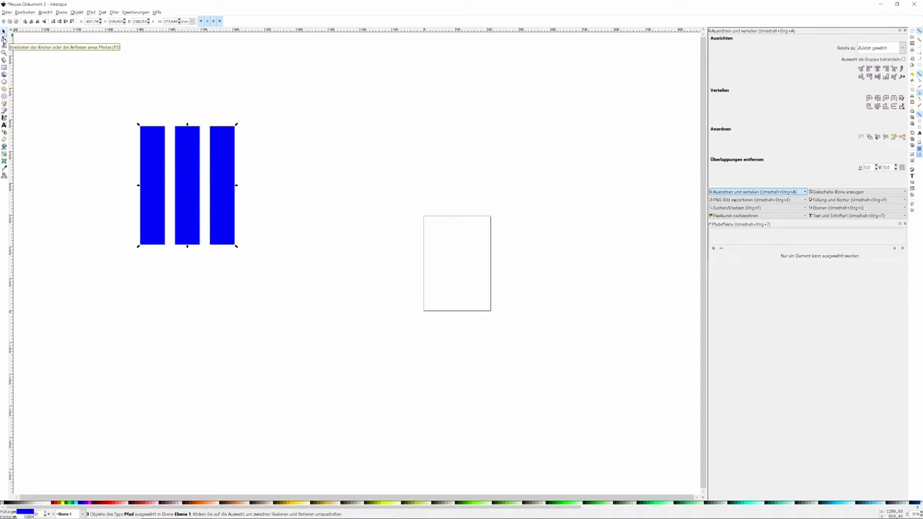
click(3, 40)
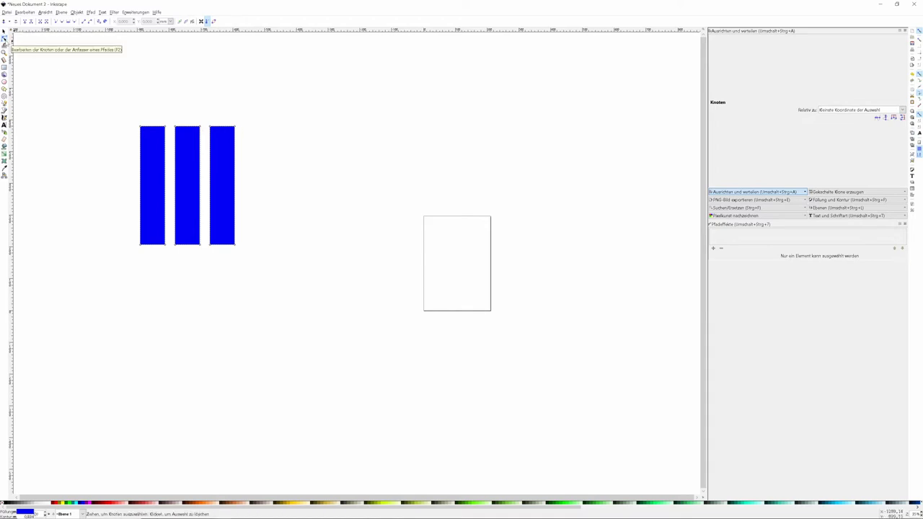
Step: Shift the bars' top nodes straight right so all three lean as parallelograms
drag(119, 106, 267, 159)
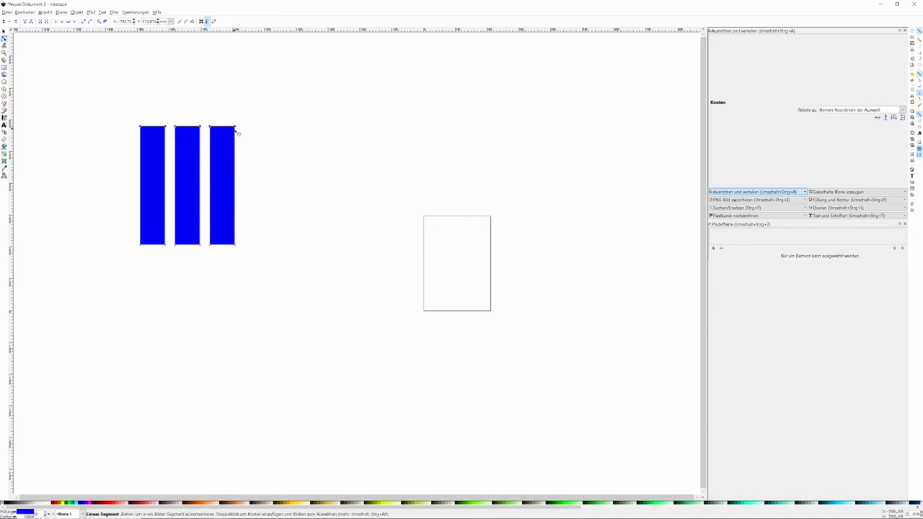
key(ctrl)
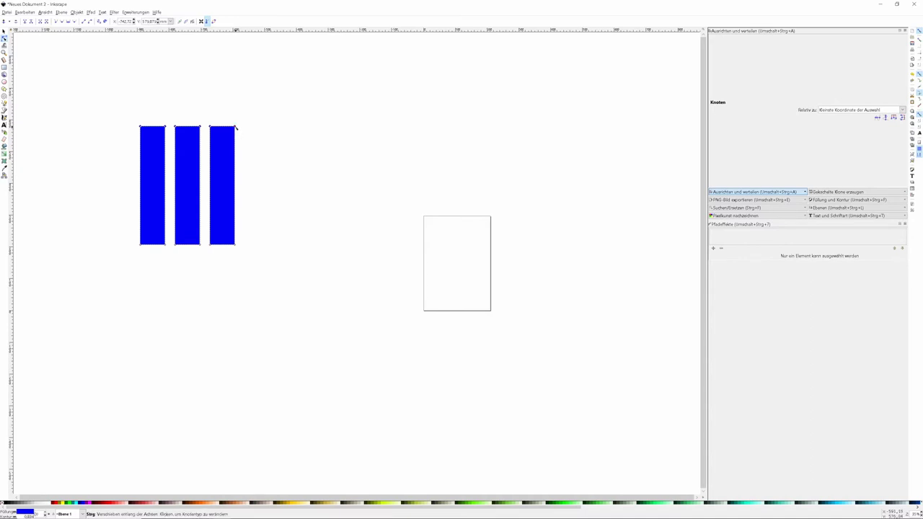
drag(236, 126, 298, 149)
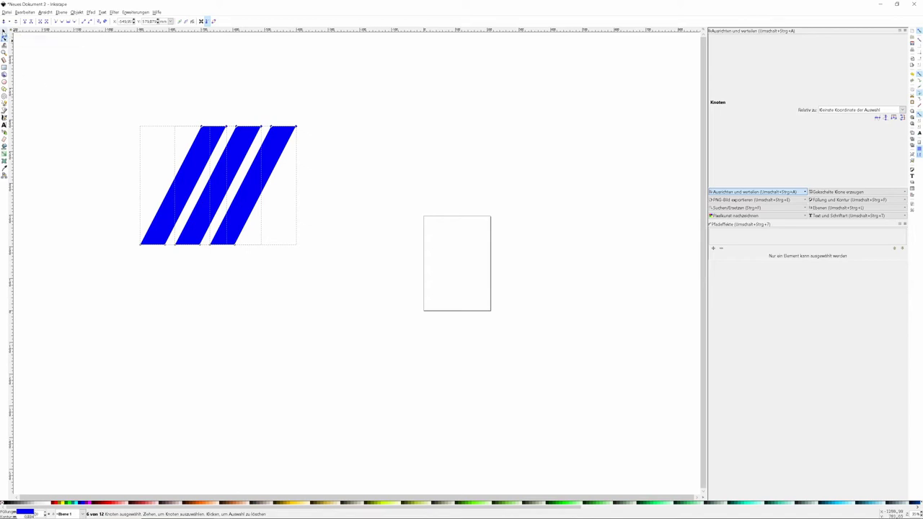
click(3, 31)
click(81, 130)
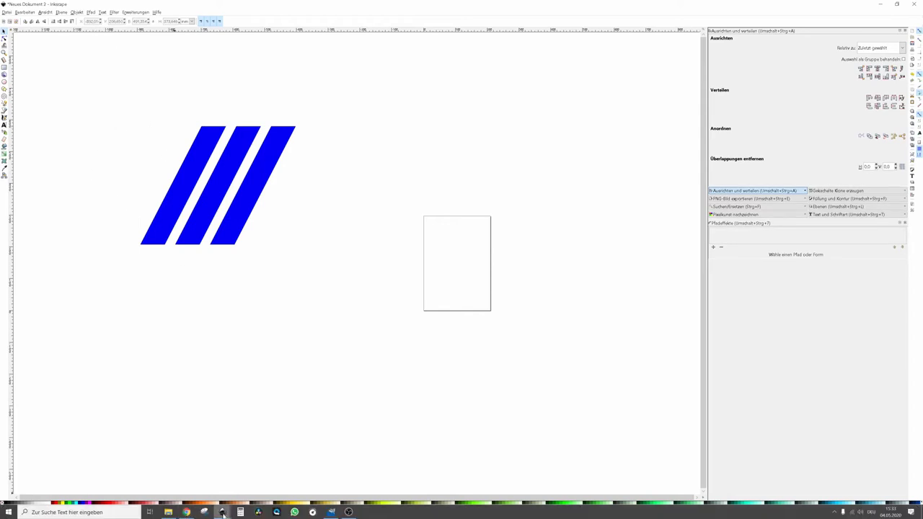
click(222, 513)
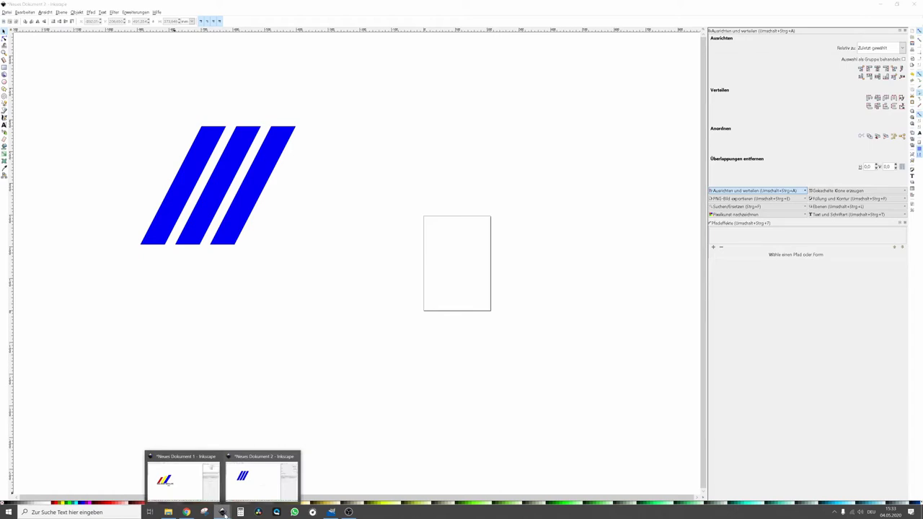
click(180, 483)
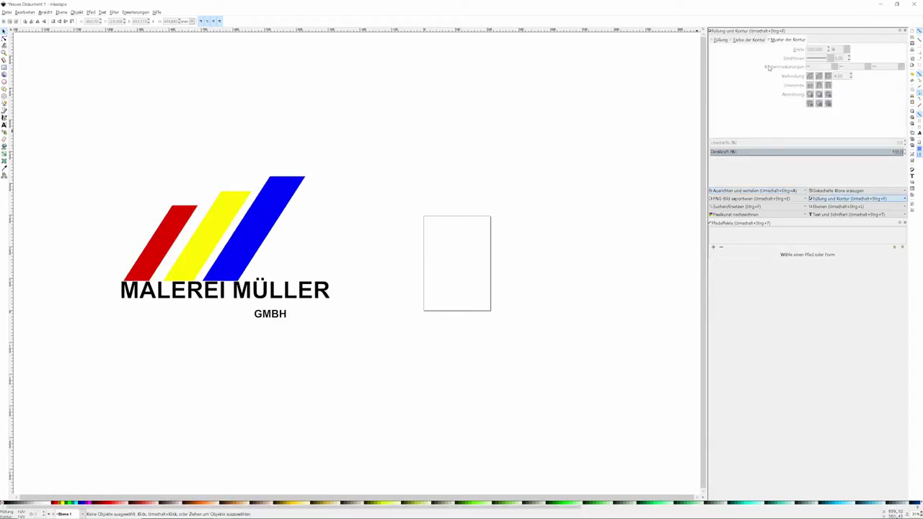
click(879, 4)
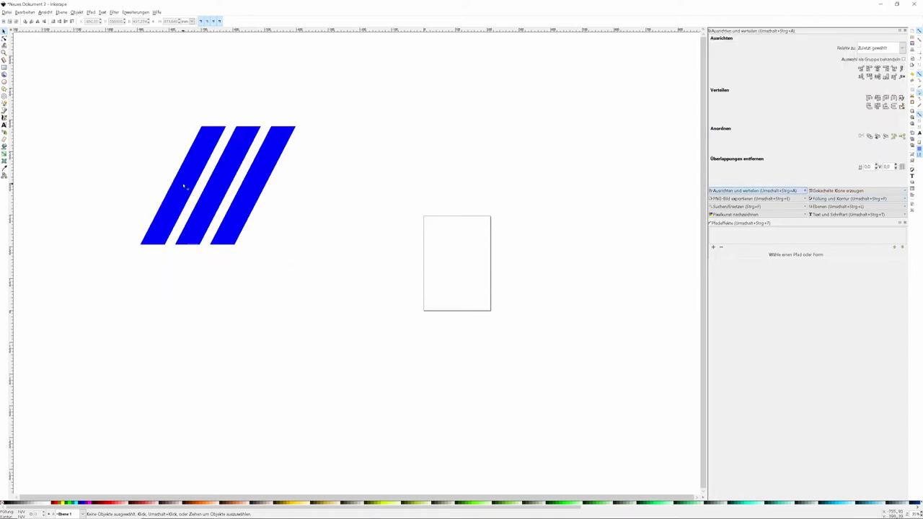
click(184, 187)
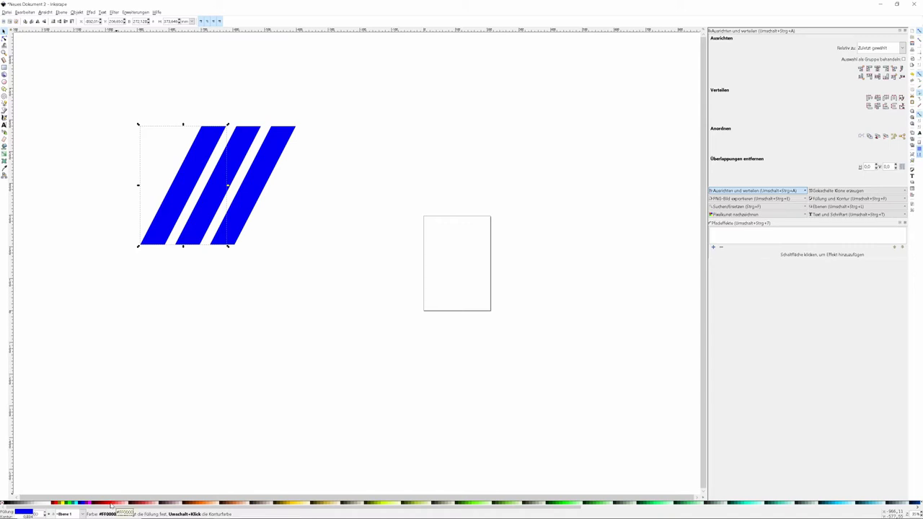
Step: Colour the left bar red and the middle bar yellow, keeping the right bar blue
click(112, 505)
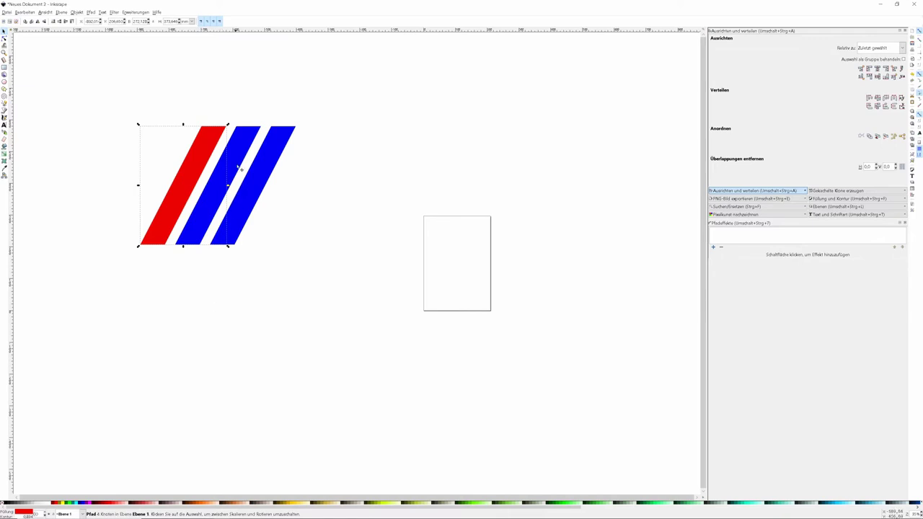
click(239, 165)
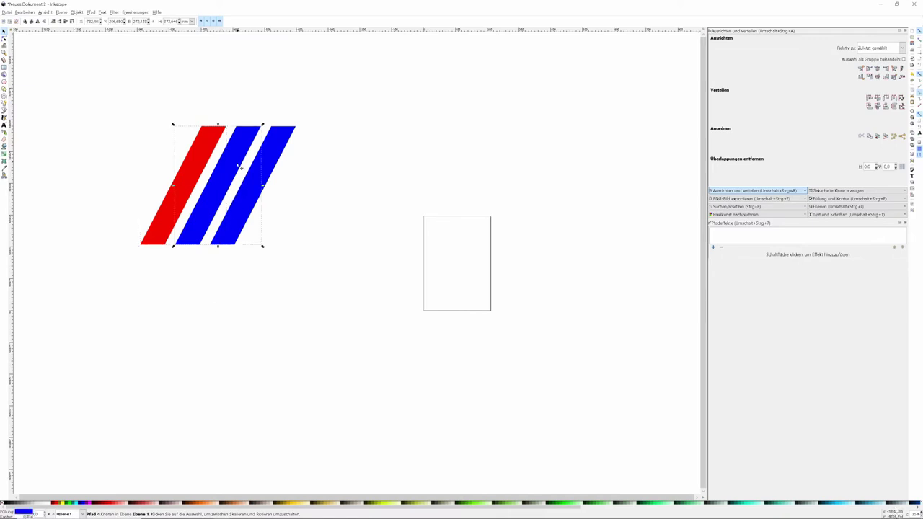
click(295, 506)
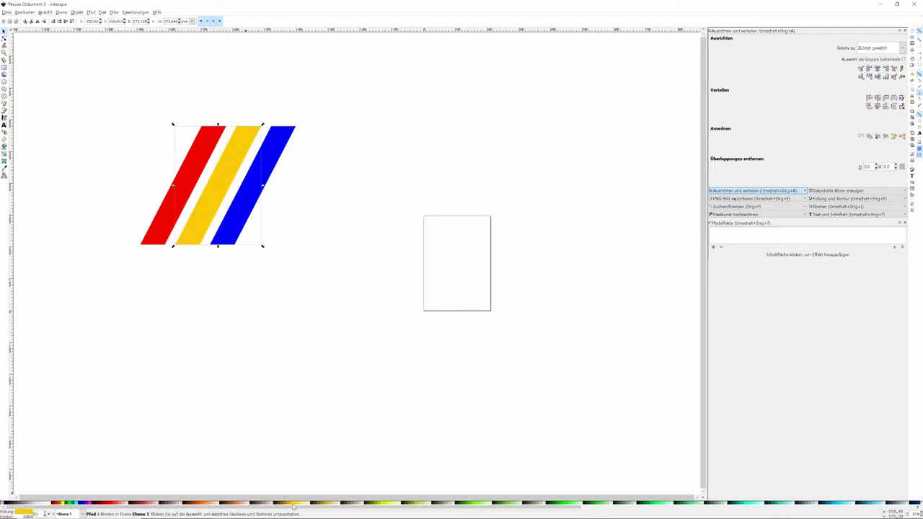
click(268, 421)
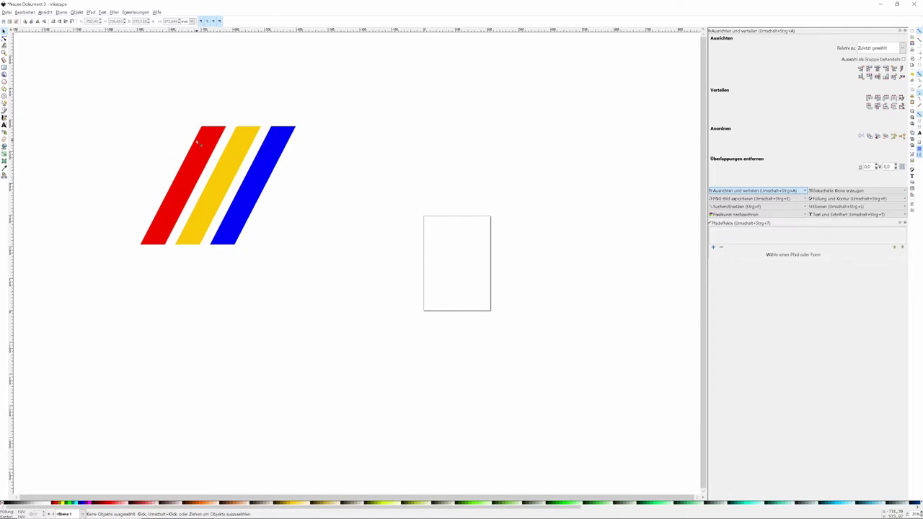
drag(109, 99, 336, 306)
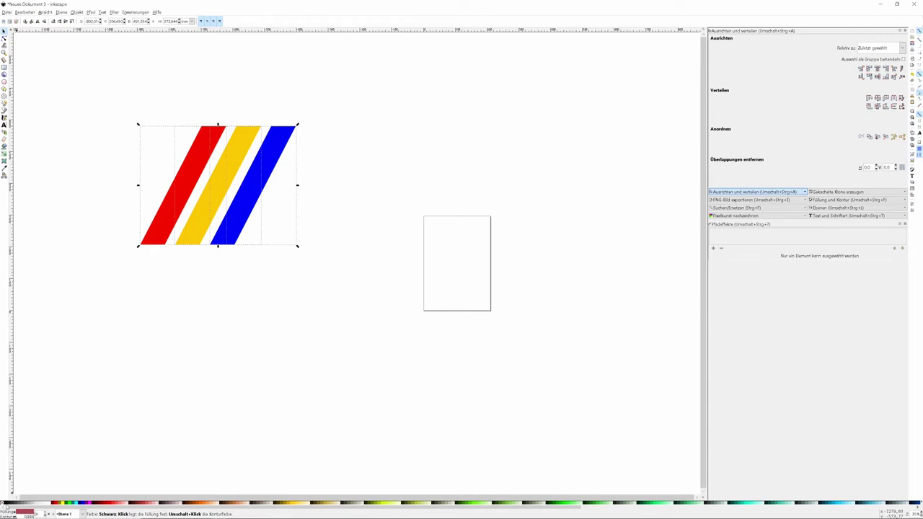
Step: Select the three bars and set their stroke width to 6.634 in Fill and Stroke
click(64, 421)
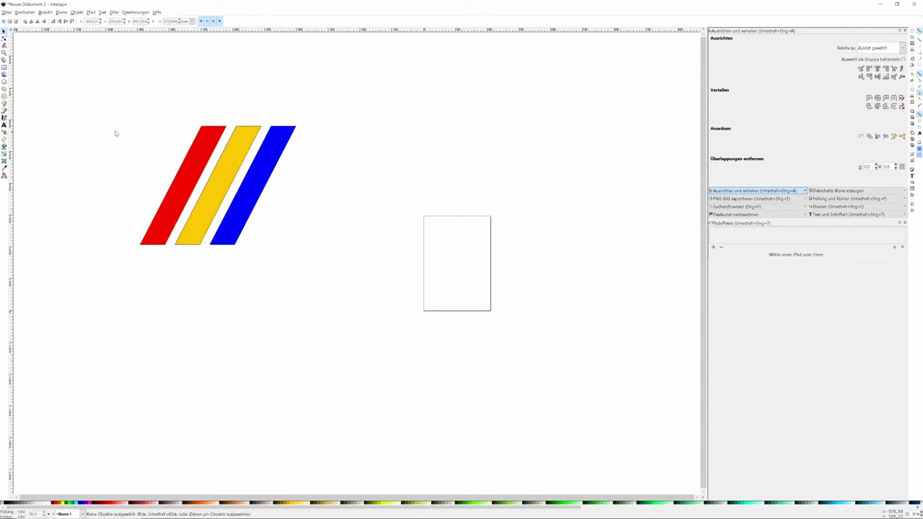
drag(111, 100, 320, 279)
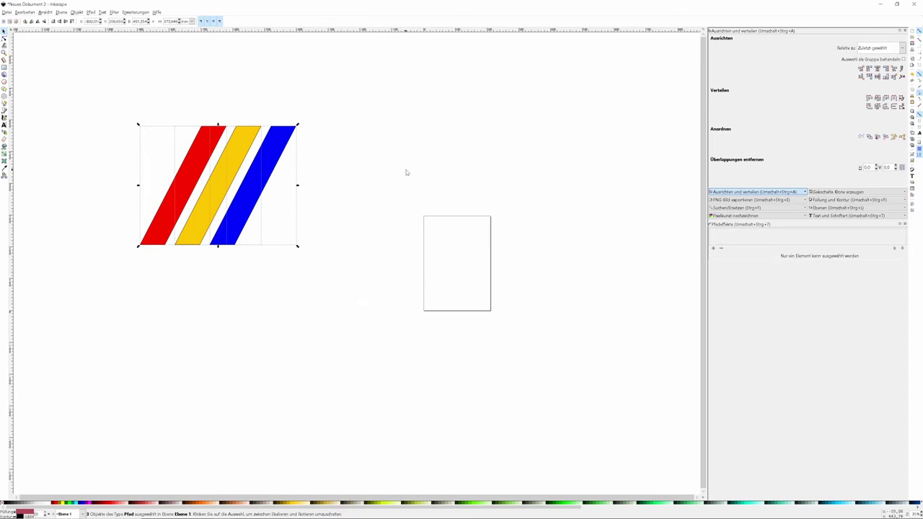
click(76, 12)
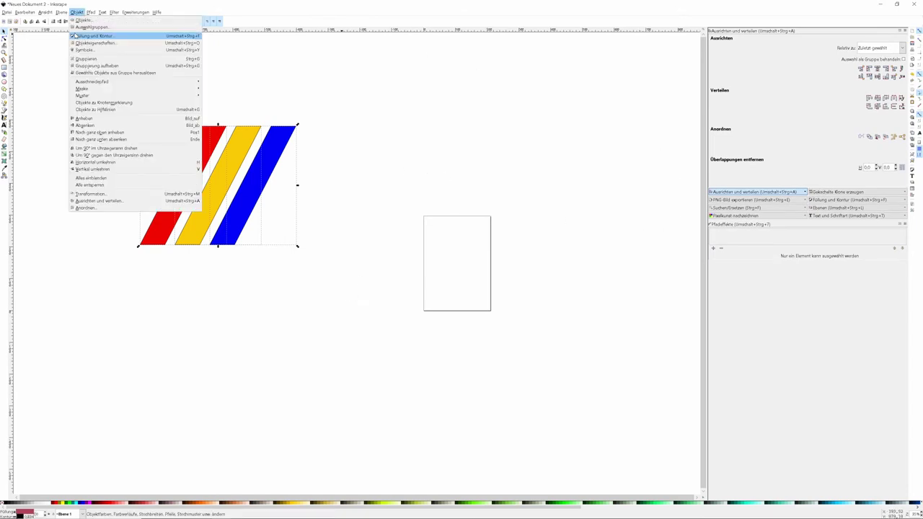
click(75, 36)
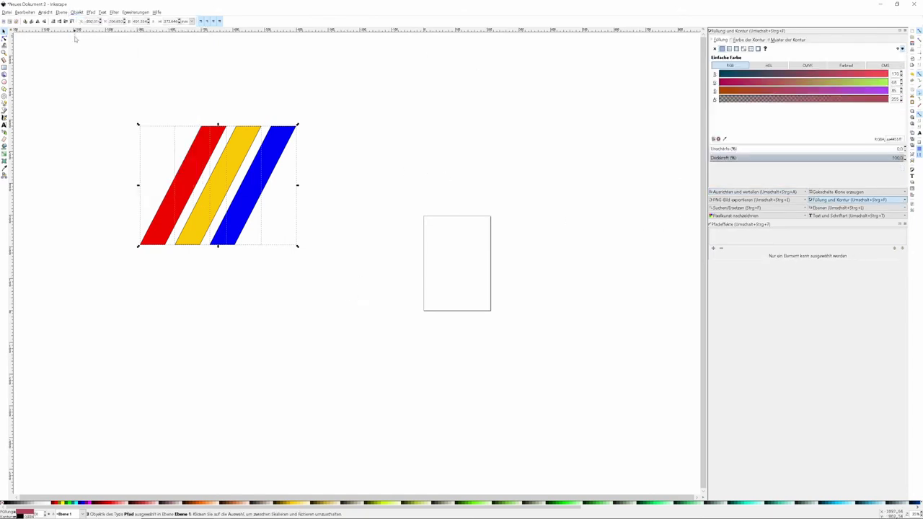
click(789, 39)
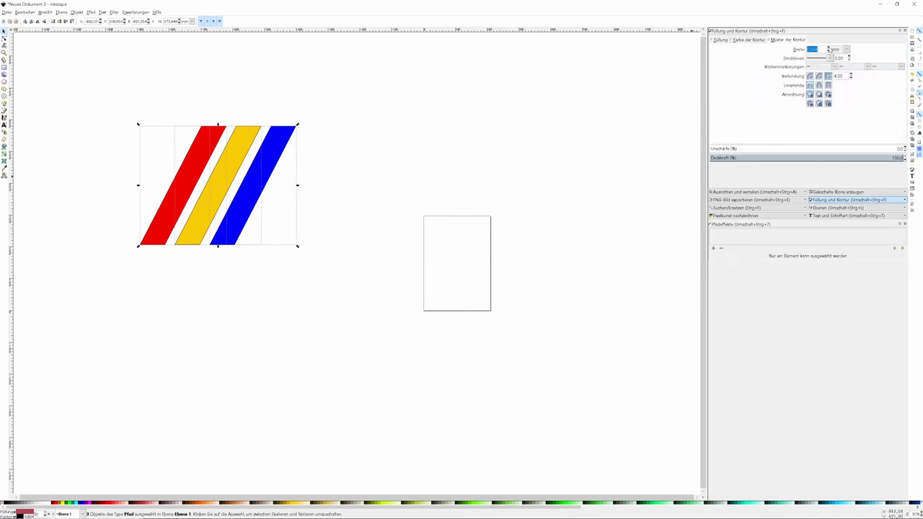
text(6.634)
key(Return)
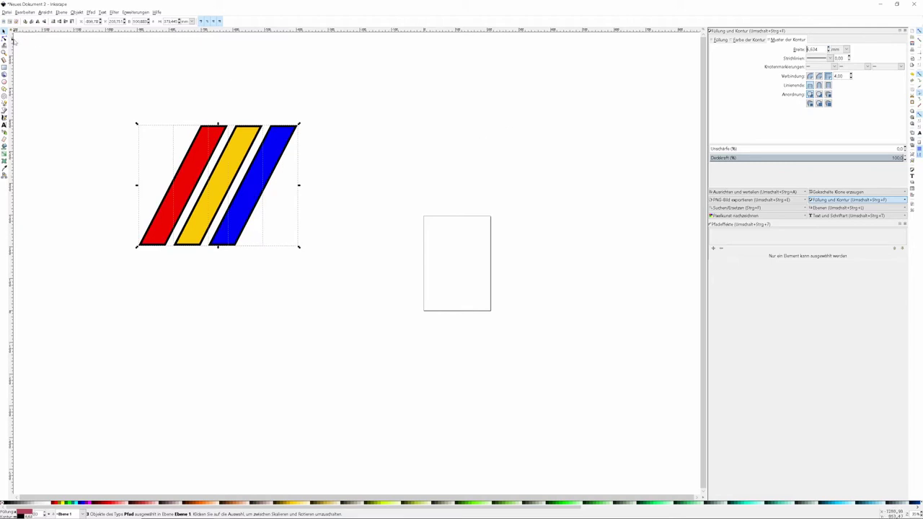
click(129, 116)
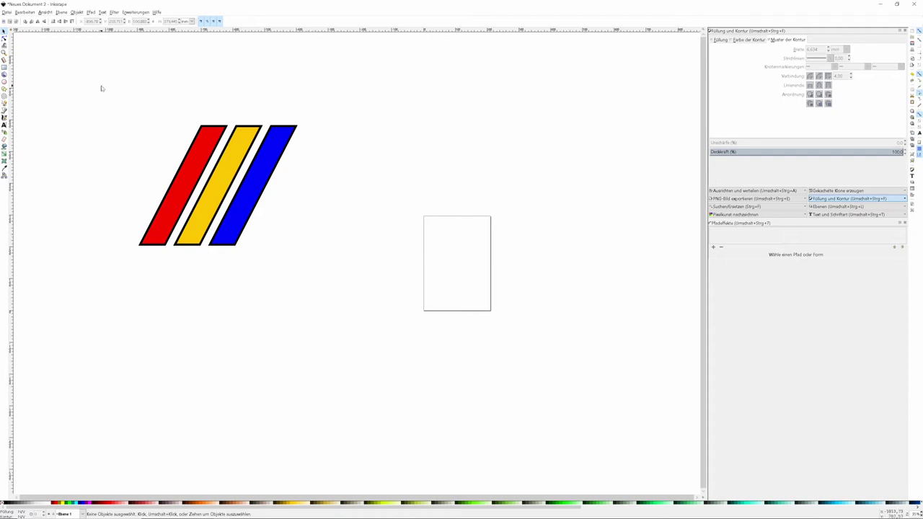
Step: Set the bars' stroke paint to none, removing their black outlines
drag(128, 99, 375, 315)
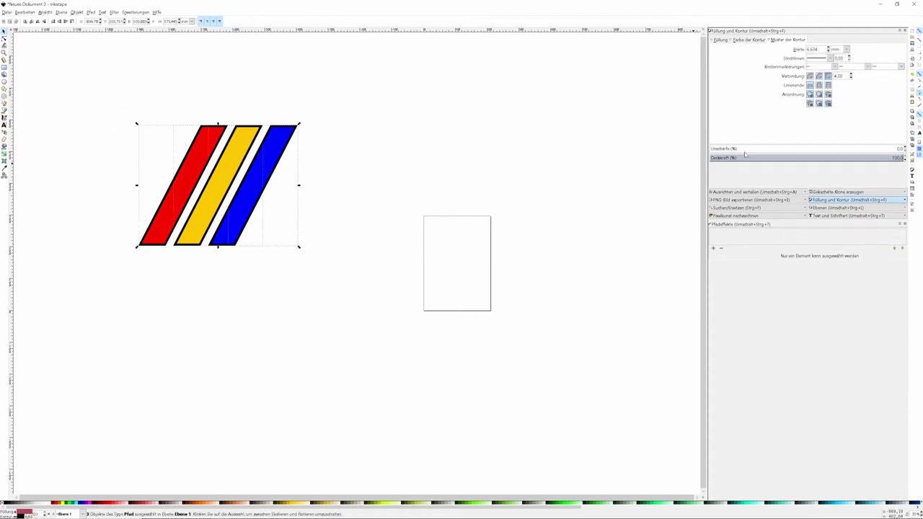
click(829, 52)
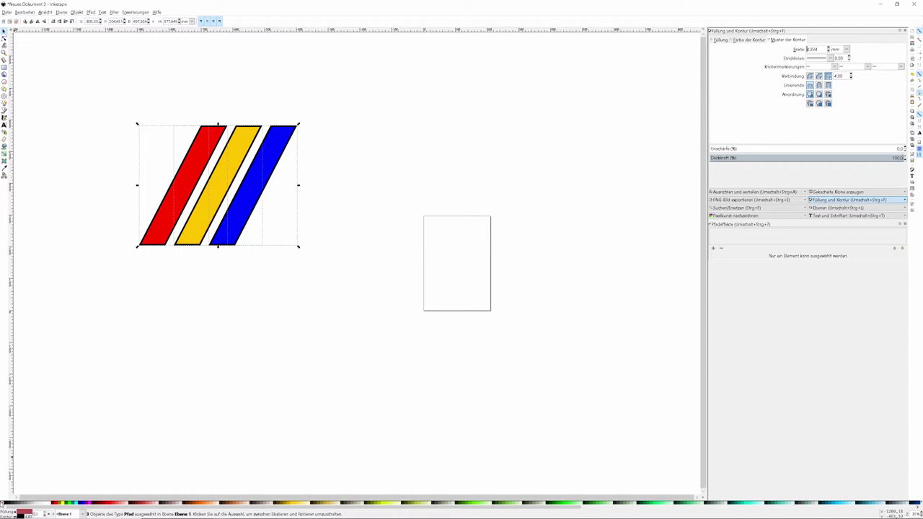
shift+click(4, 504)
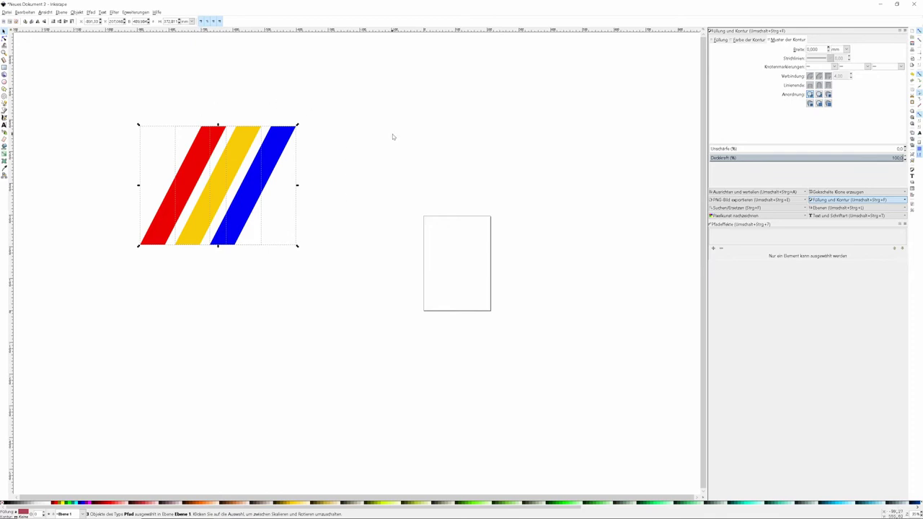
click(373, 168)
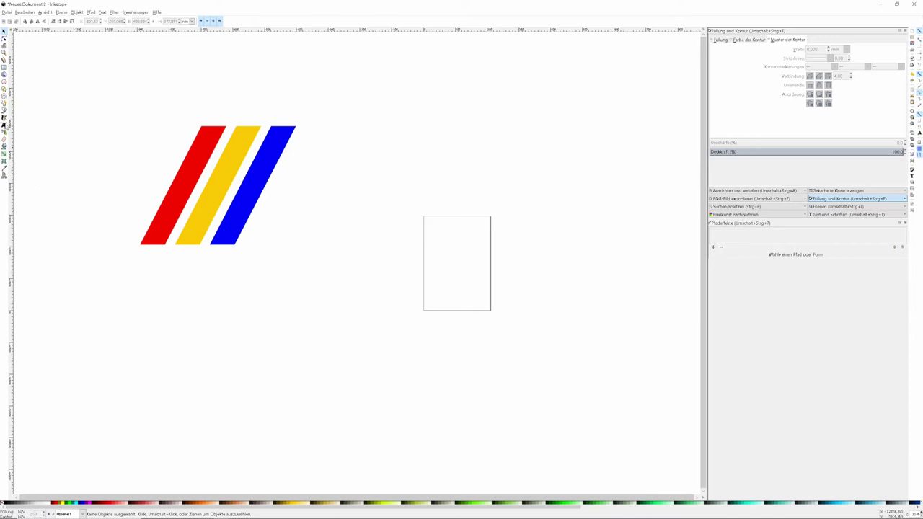
Step: Place a text line left of the bars with the company name MALEREI MÜLLER
click(4, 125)
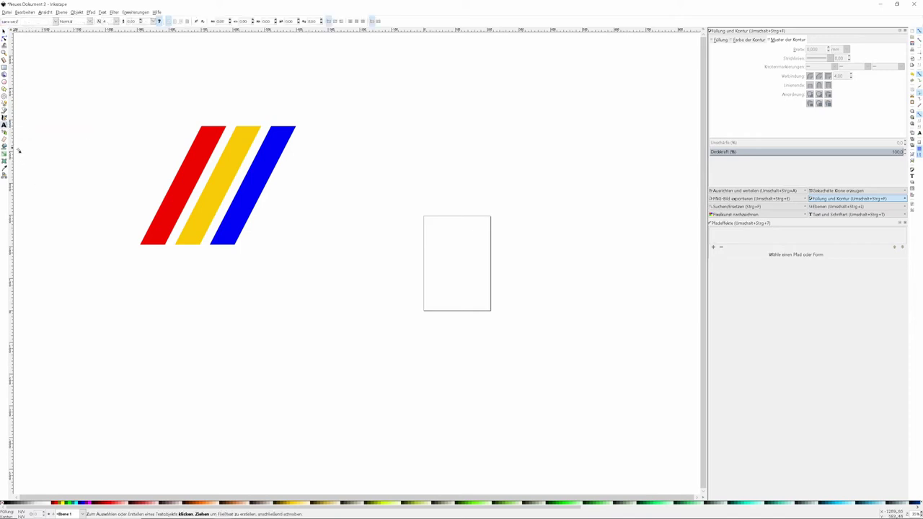
click(101, 207)
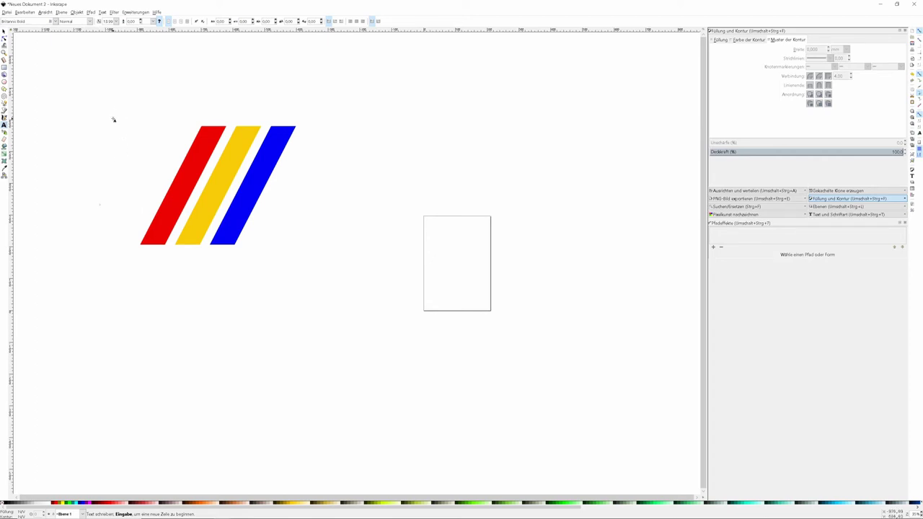
text(A)
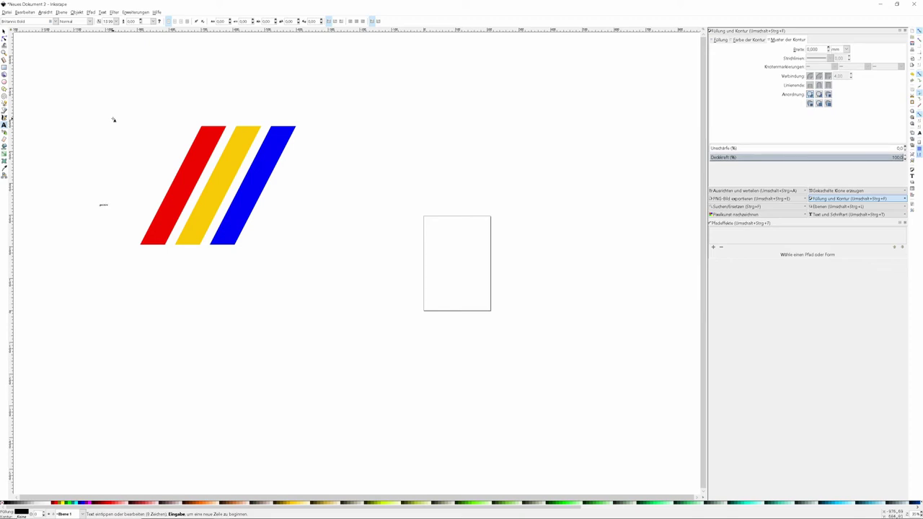
text(ende)
click(5, 33)
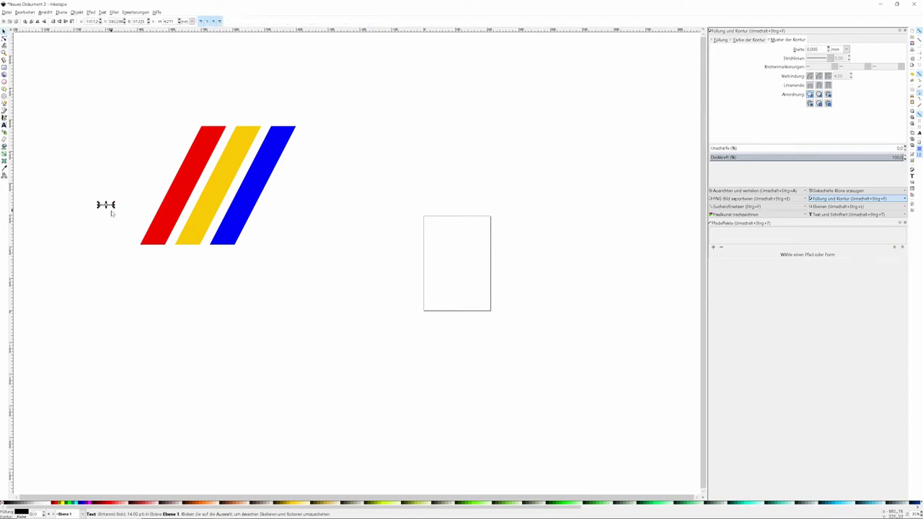
Step: Scale the MALEREI MÜLLER text to about 262 pt and lay it over the bars' lower ends
mouse_move(116, 211)
mouse_down()
mouse_move(126, 225)
mouse_move(325, 237)
mouse_up()
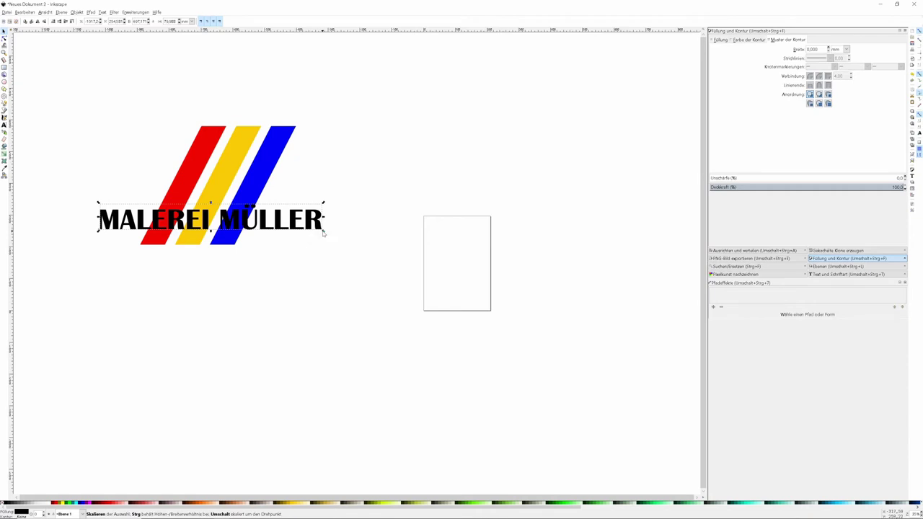
mouse_move(323, 233)
mouse_down()
mouse_move(161, 243)
mouse_move(307, 254)
mouse_move(233, 252)
mouse_move(190, 263)
mouse_move(310, 264)
mouse_move(319, 241)
mouse_move(307, 267)
mouse_move(310, 252)
mouse_up()
key(ctrl+z)
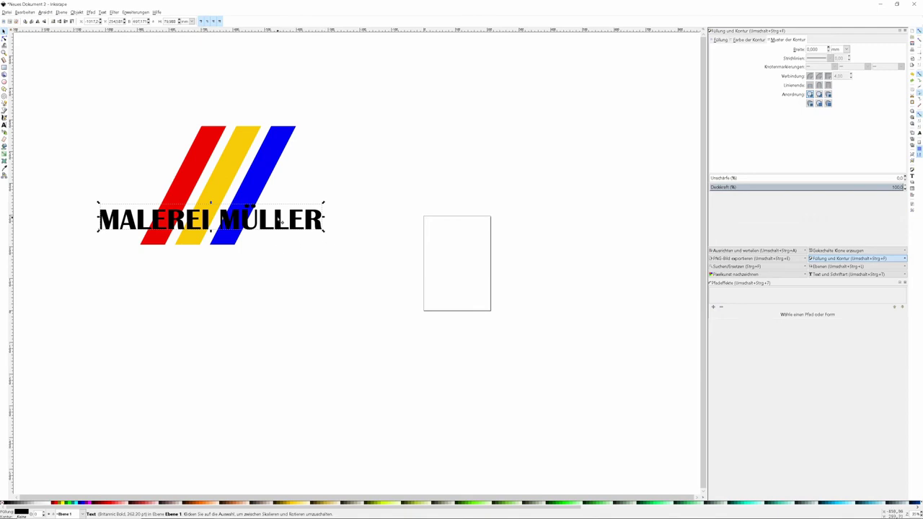
mouse_move(281, 221)
mouse_down()
mouse_move(265, 247)
mouse_move(272, 219)
mouse_move(282, 264)
mouse_up()
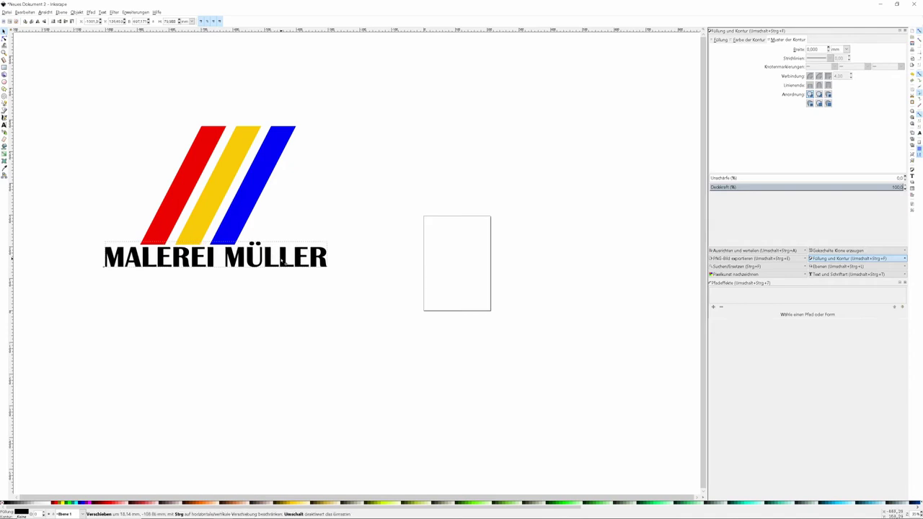
drag(282, 263, 294, 228)
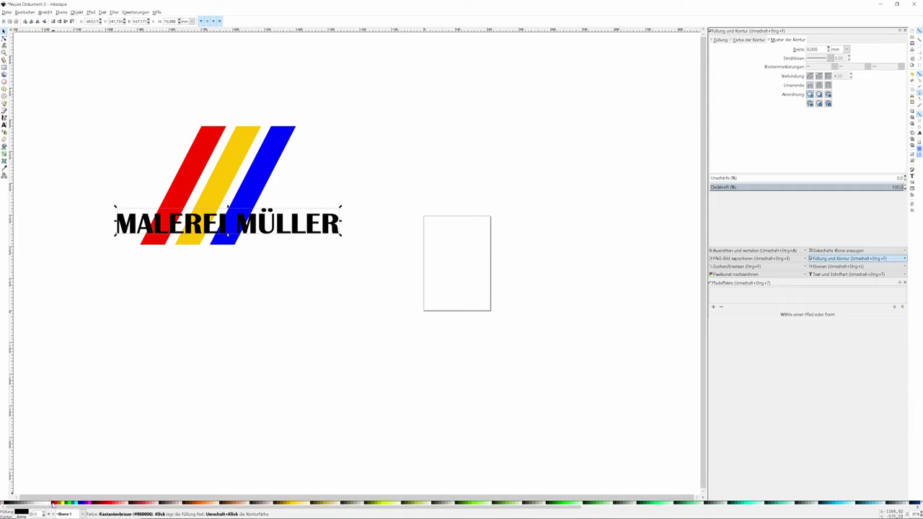
Step: Give the MALEREI MÜLLER text a black outline and widen the stroke to about 3.855 mm
shift+click(49, 503)
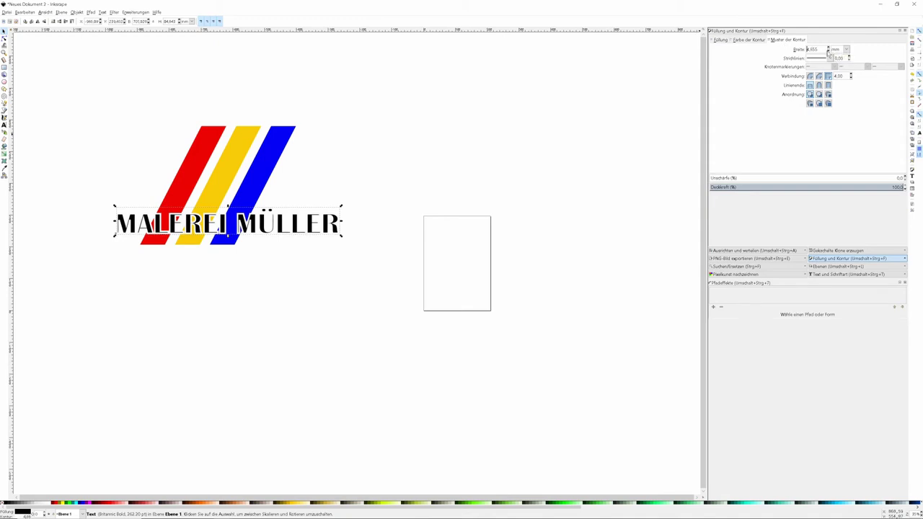
click(828, 49)
click(828, 48)
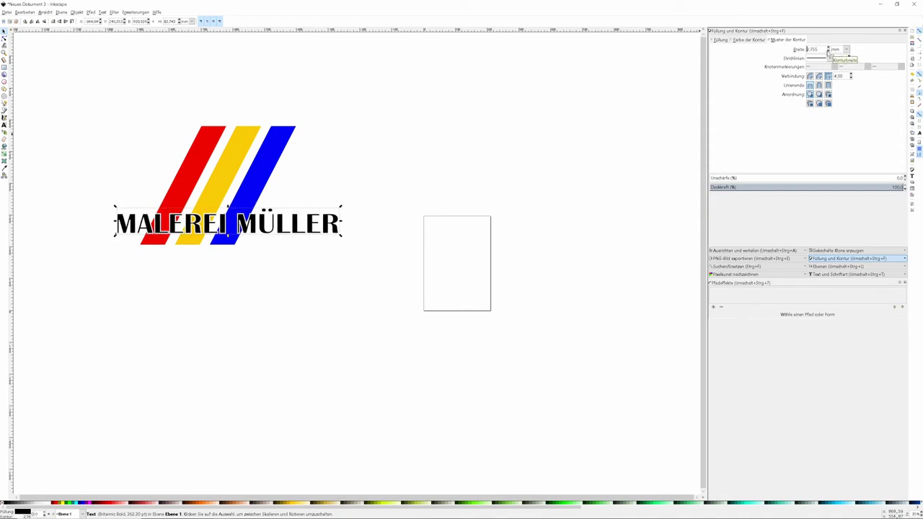
click(827, 49)
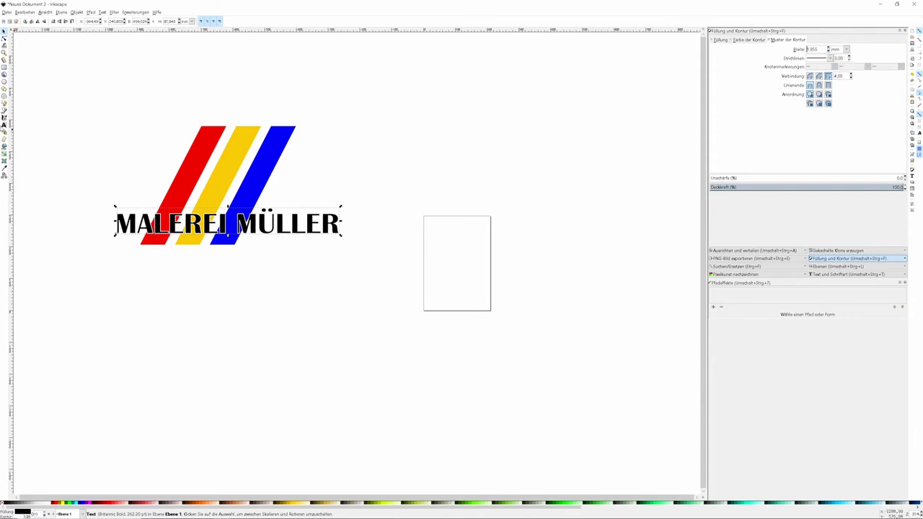
click(4, 124)
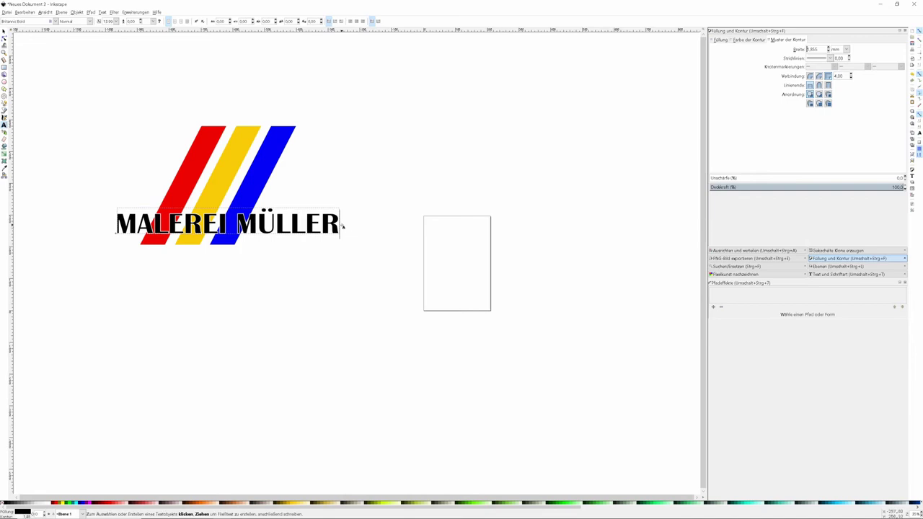
Step: Switch the MALEREI MÜLLER lettering from Britannic Bold to Arial Bold
drag(340, 223, 80, 198)
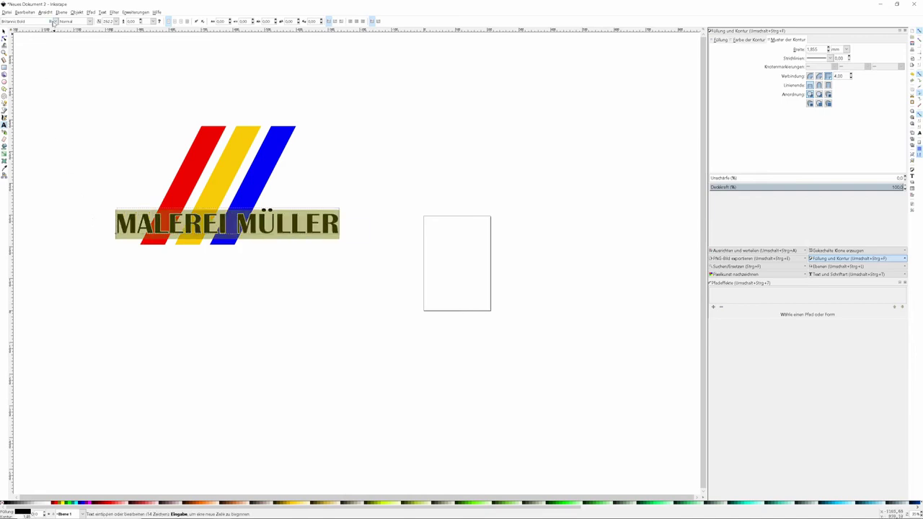
click(55, 22)
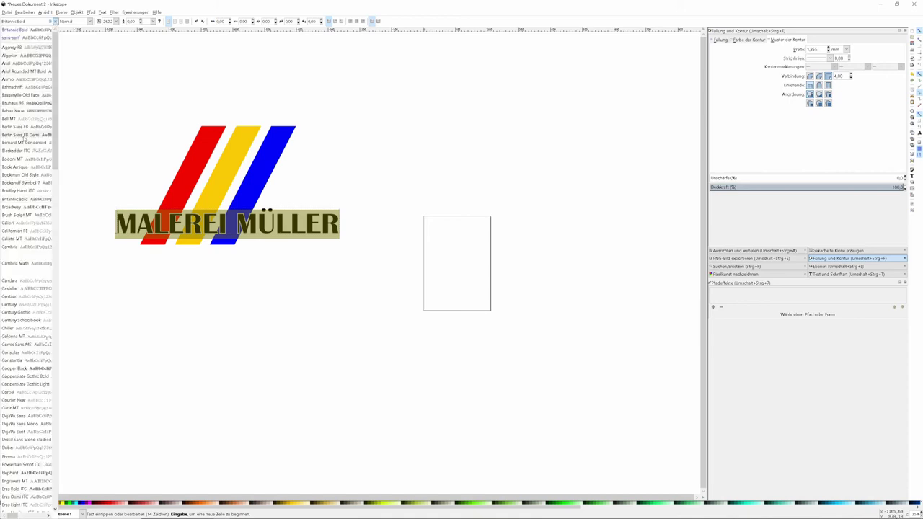
click(31, 23)
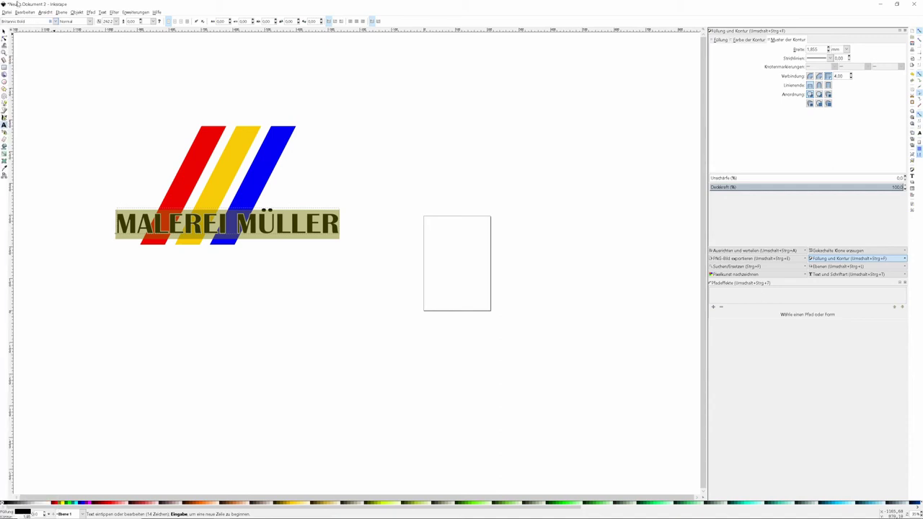
key(BackSpace)
text(rial)
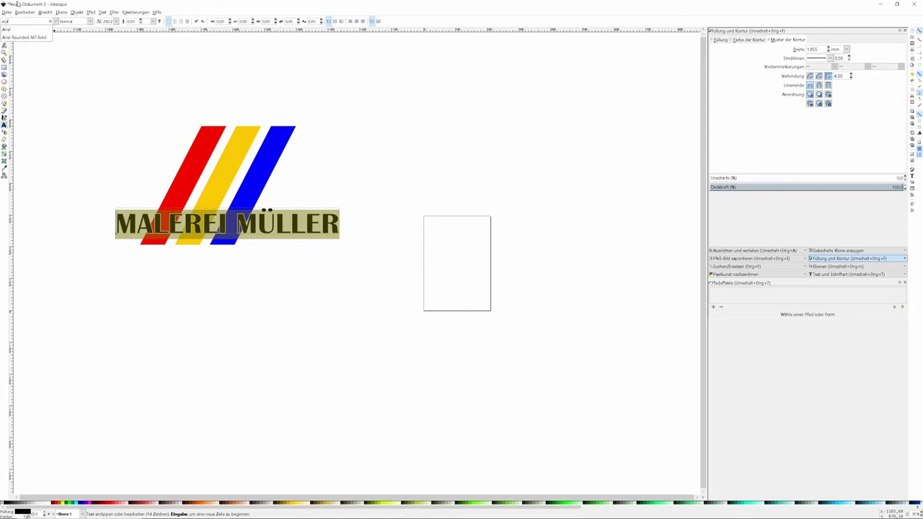
key(Return)
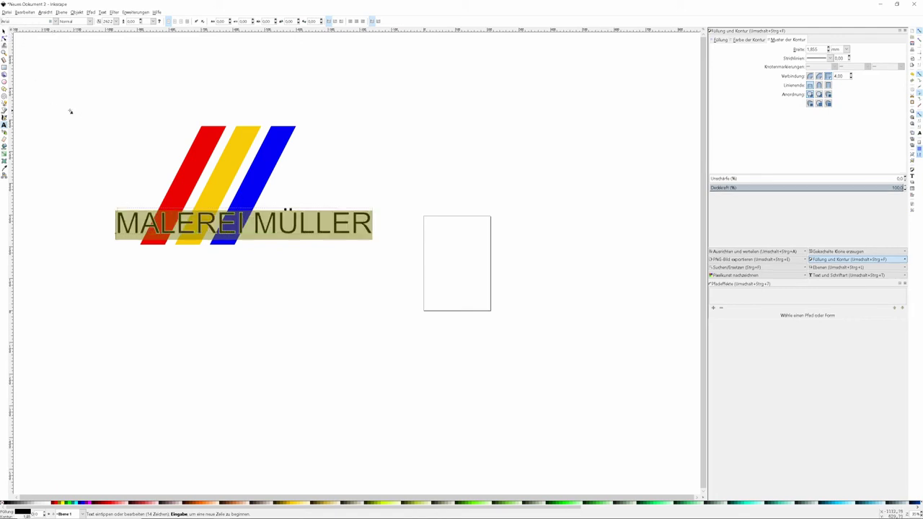
click(90, 21)
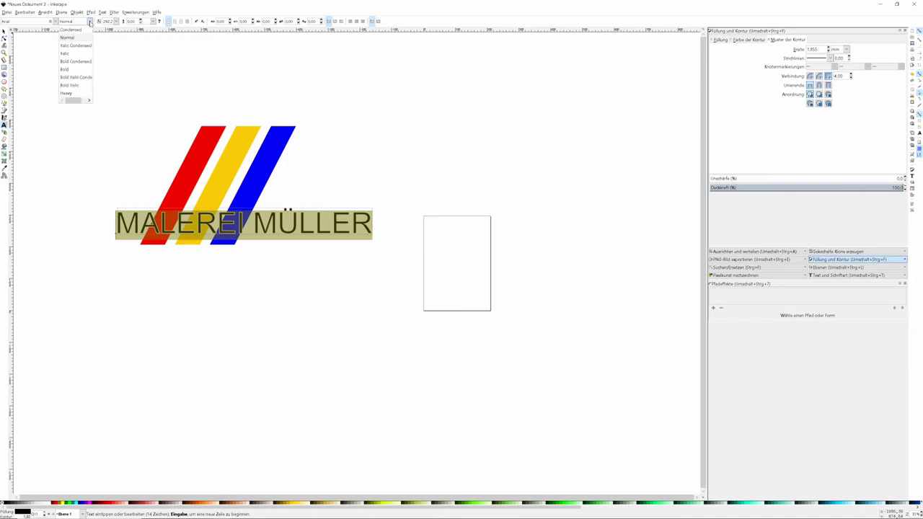
click(64, 69)
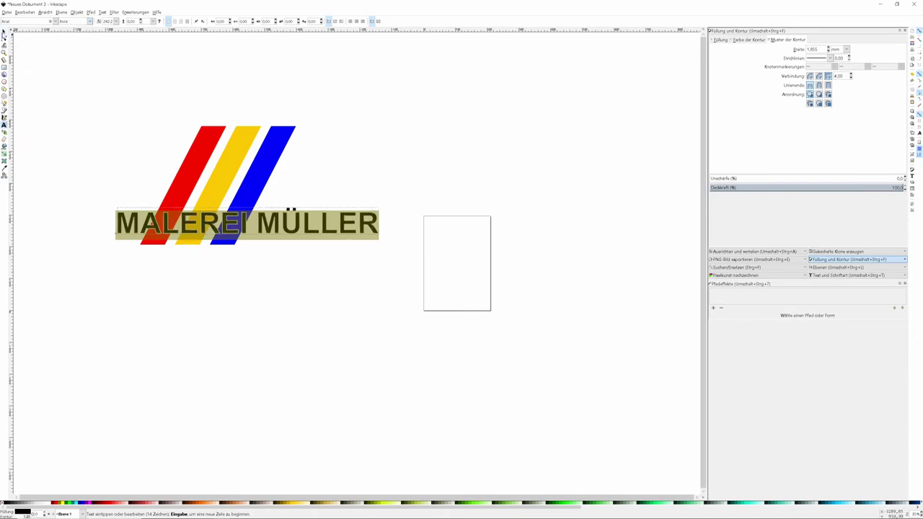
click(3, 34)
click(107, 181)
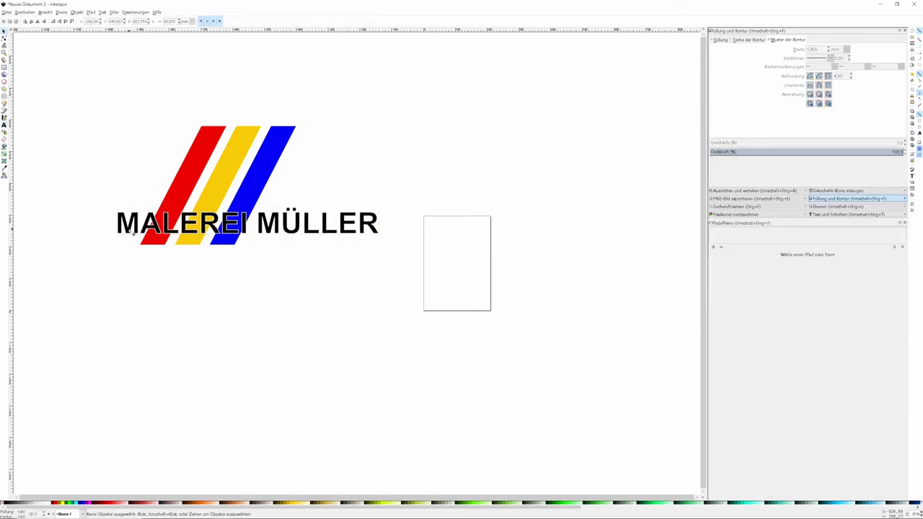
Step: Move the heading below the bars and place a copy of it underneath
mouse_move(137, 230)
mouse_down()
mouse_move(125, 271)
mouse_move(132, 269)
mouse_up()
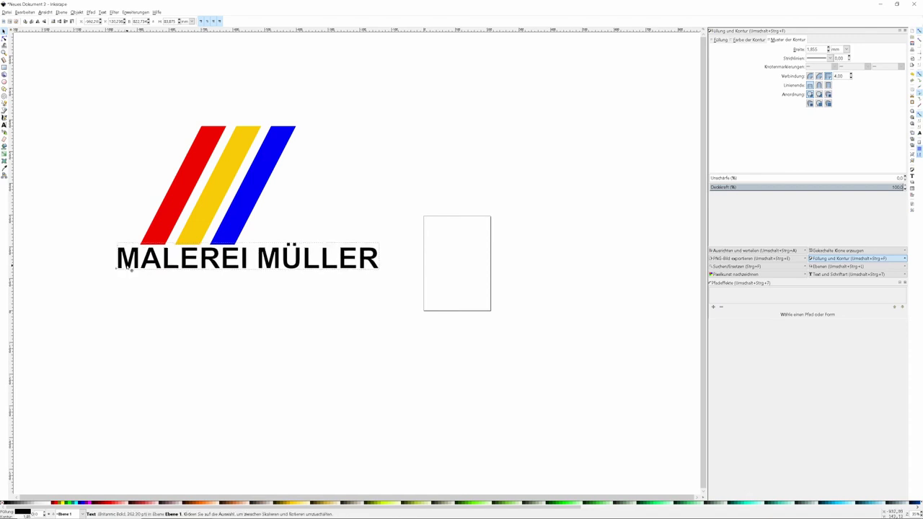
key(Escape)
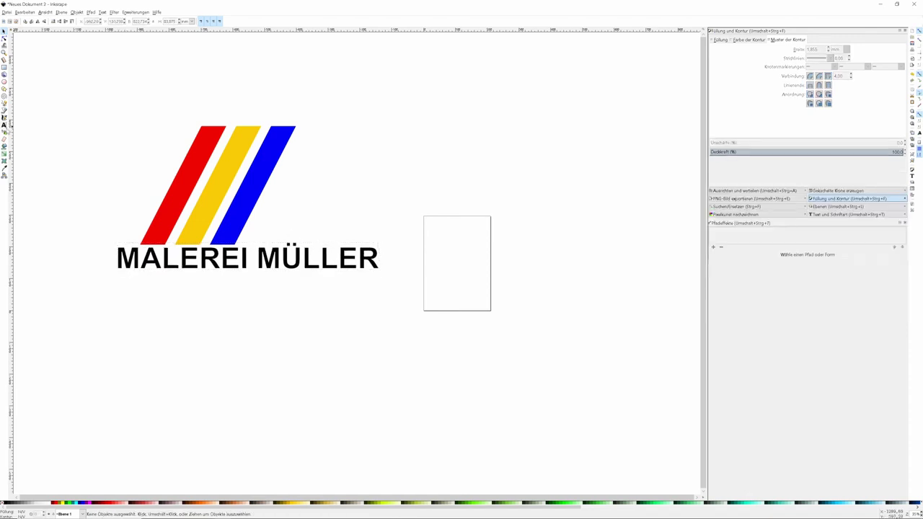
click(128, 268)
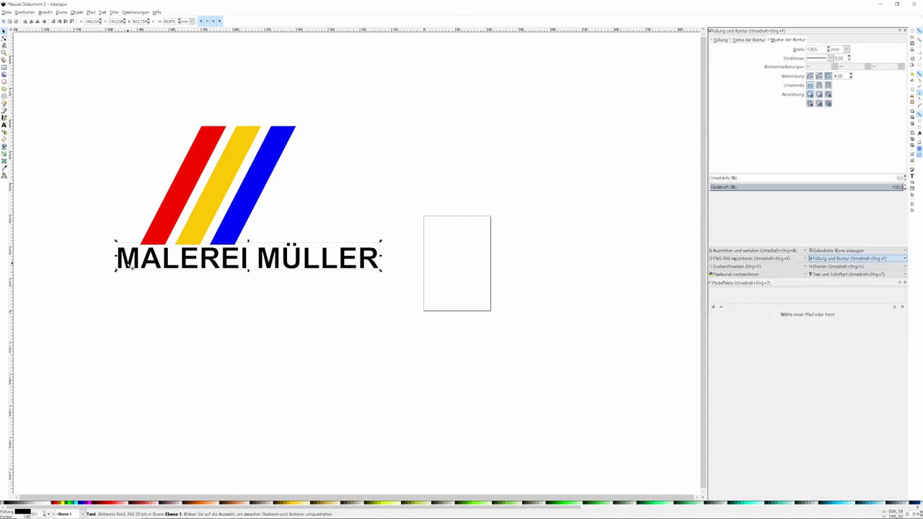
click(129, 267)
drag(145, 267, 156, 315)
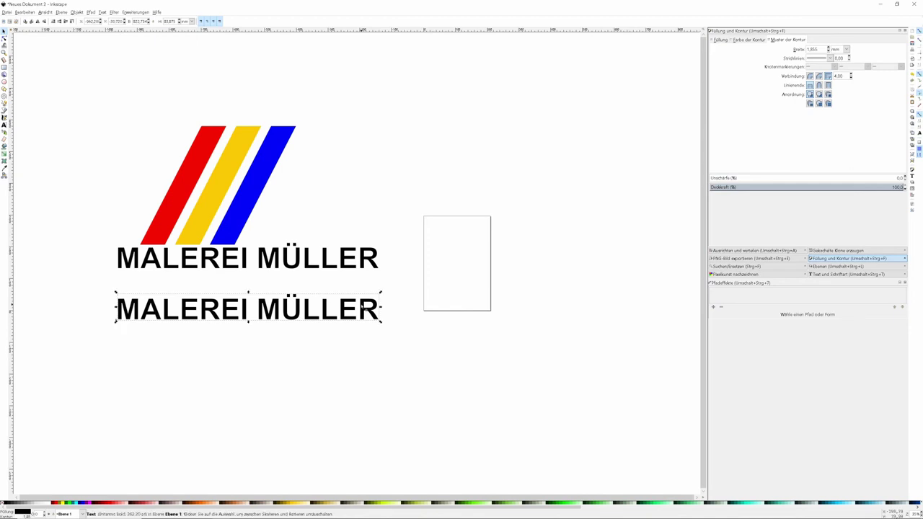
Step: Change the copy's text to GMBH and shrink it beneath MÜLLER
key(t)
drag(380, 310, 104, 309)
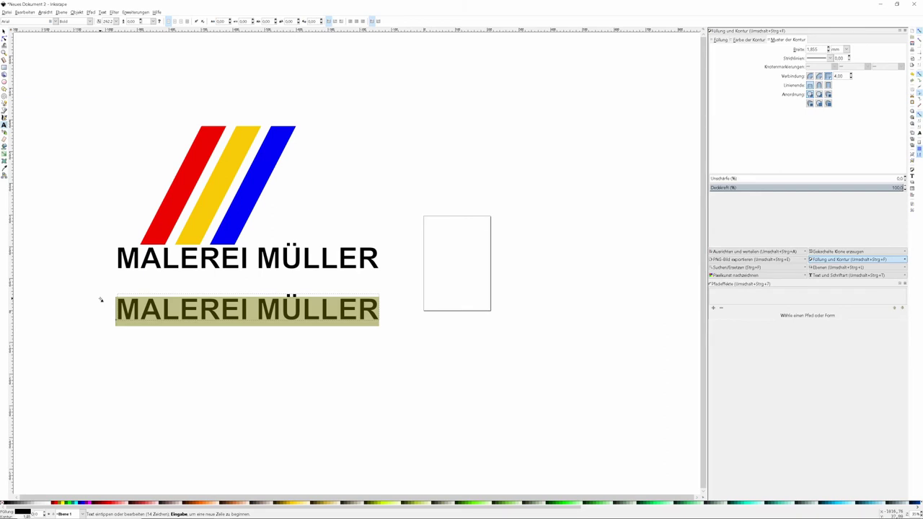
text(GMBH)
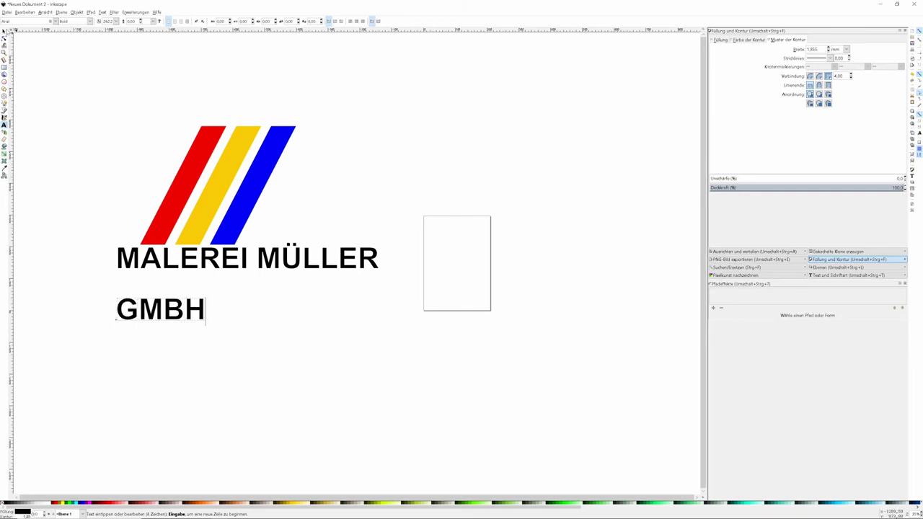
click(4, 32)
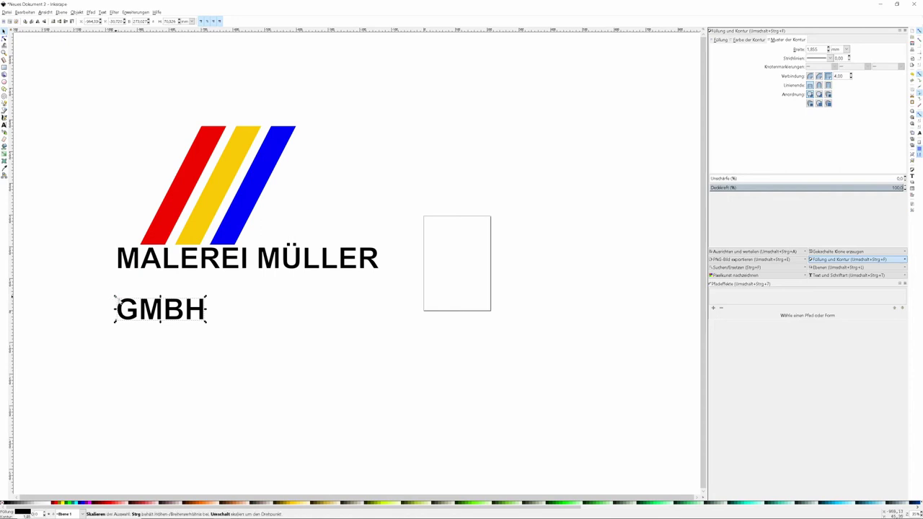
mouse_move(114, 297)
mouse_down()
mouse_move(134, 313)
mouse_move(349, 284)
mouse_up()
click(216, 318)
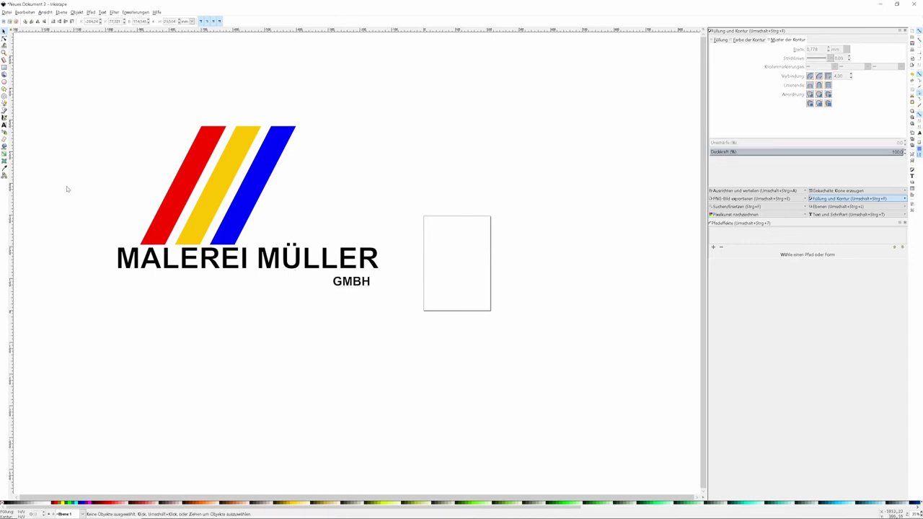
click(166, 264)
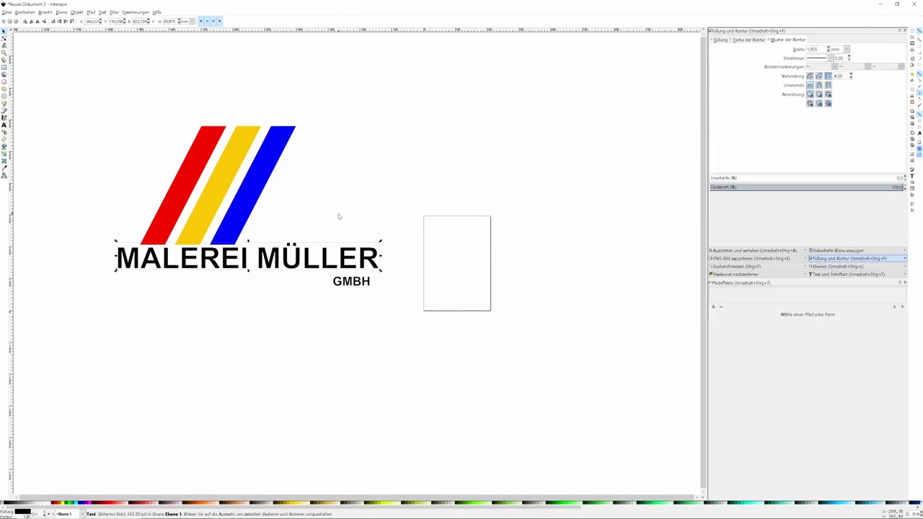
key(ctrl+d)
drag(233, 261, 233, 325)
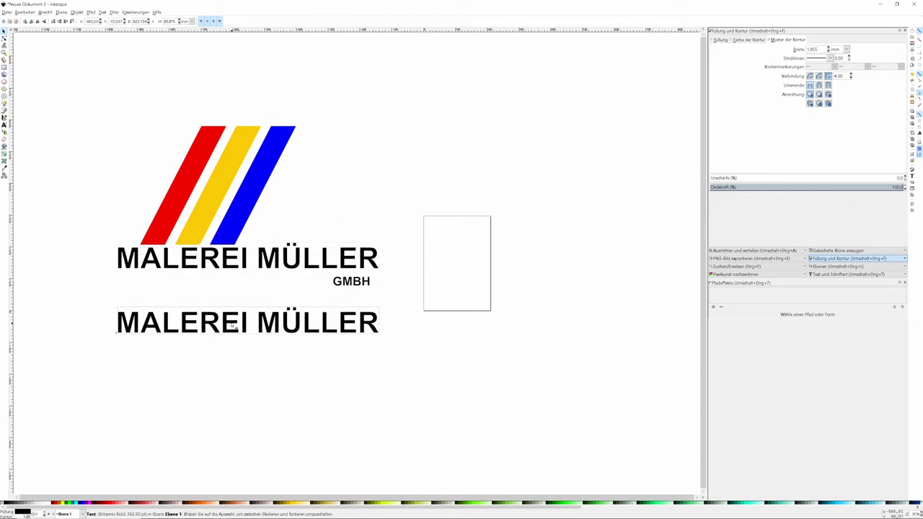
double_click(378, 323)
drag(378, 323, 109, 310)
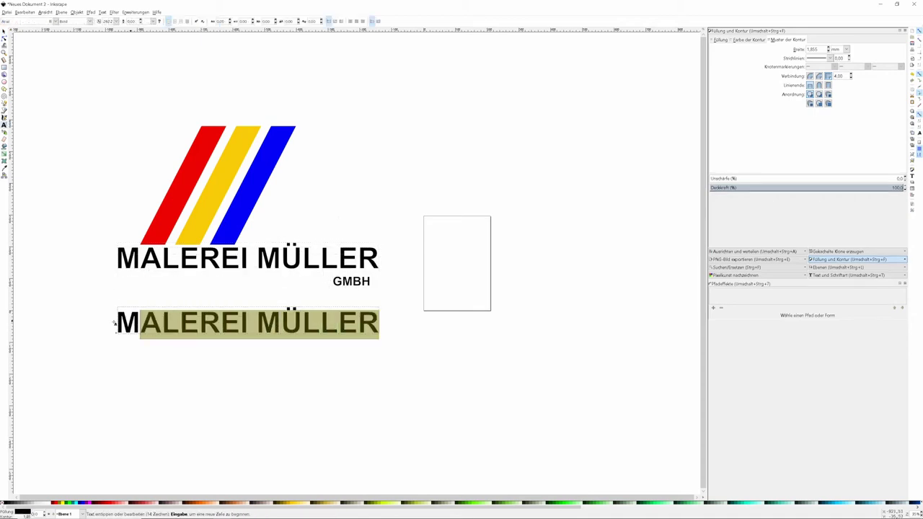
text(ww)
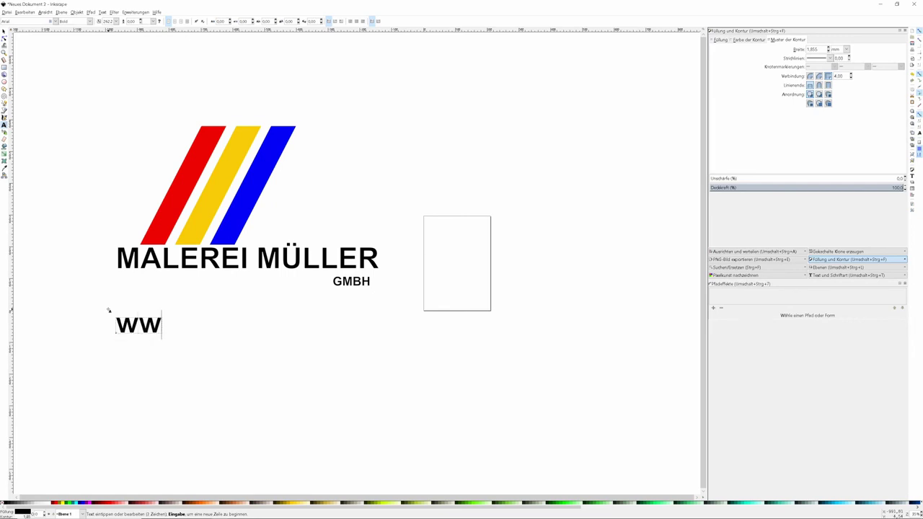
text(w.mu)
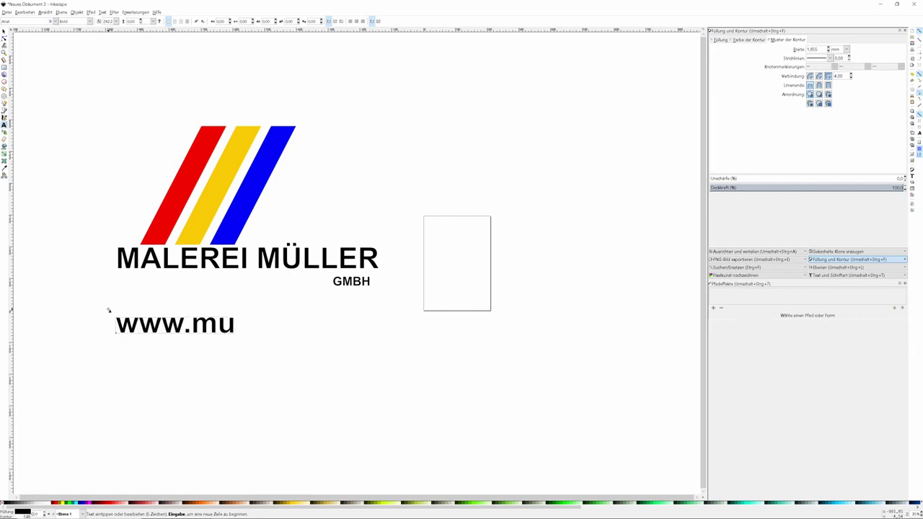
text(eller.)
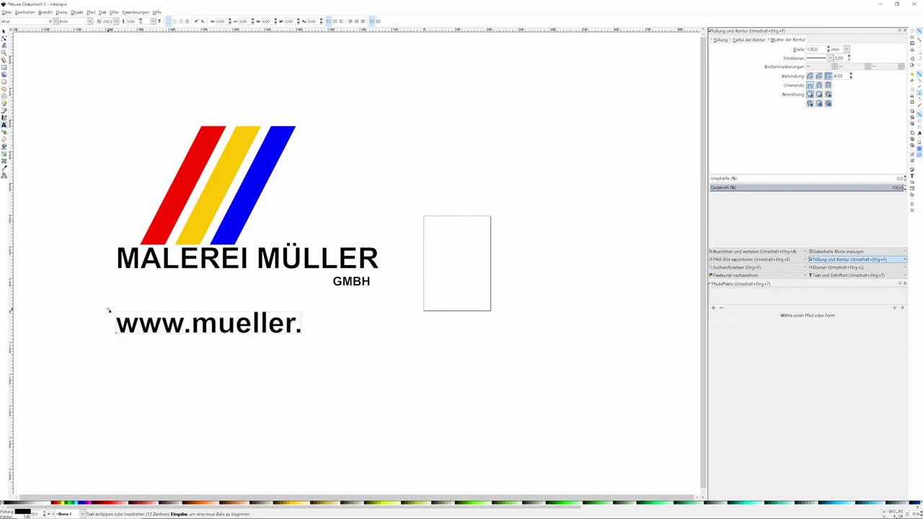
text(com)
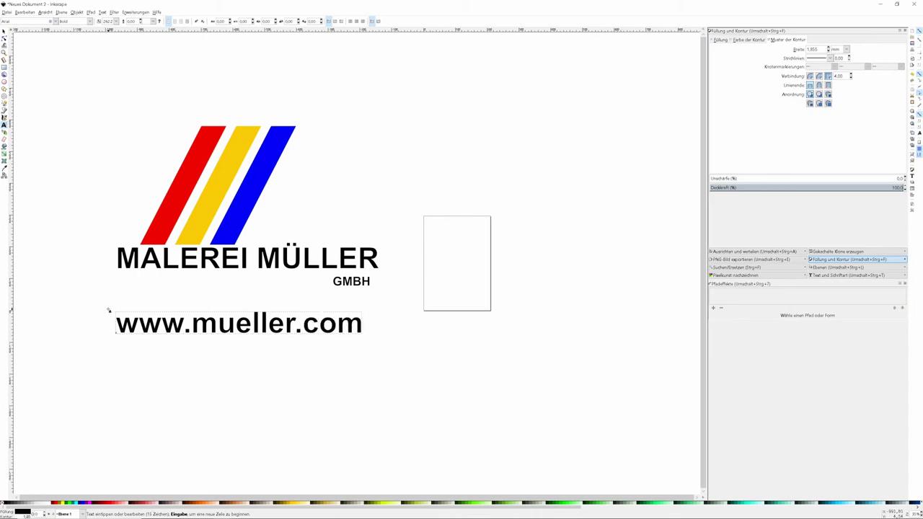
click(3, 31)
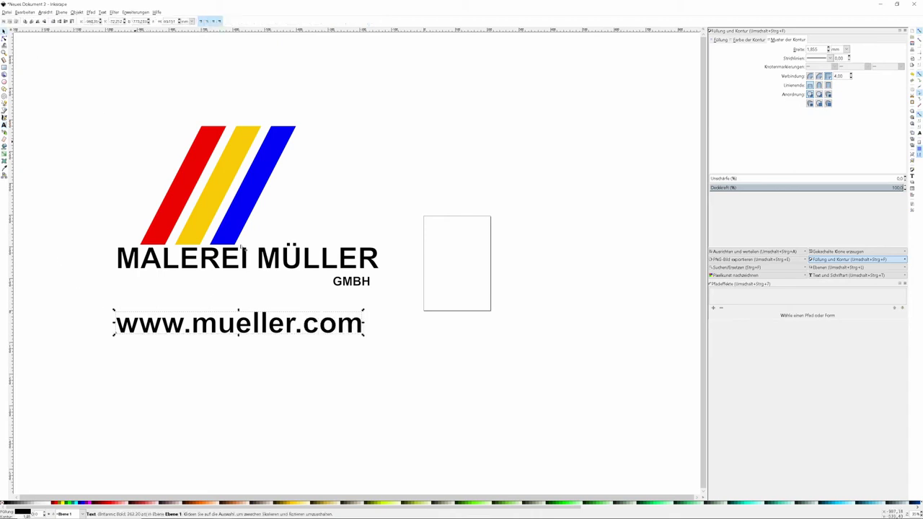
drag(362, 313, 316, 326)
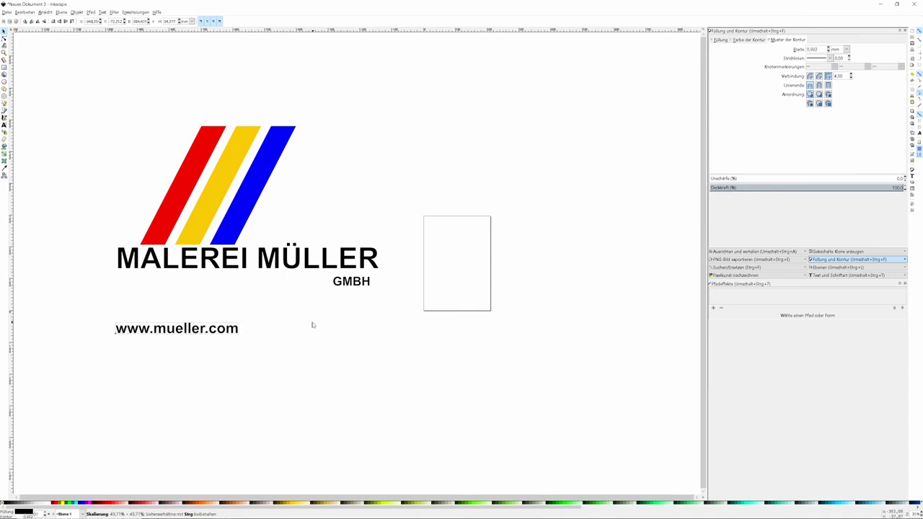
mouse_move(213, 333)
mouse_down()
mouse_move(286, 116)
mouse_move(228, 354)
mouse_up()
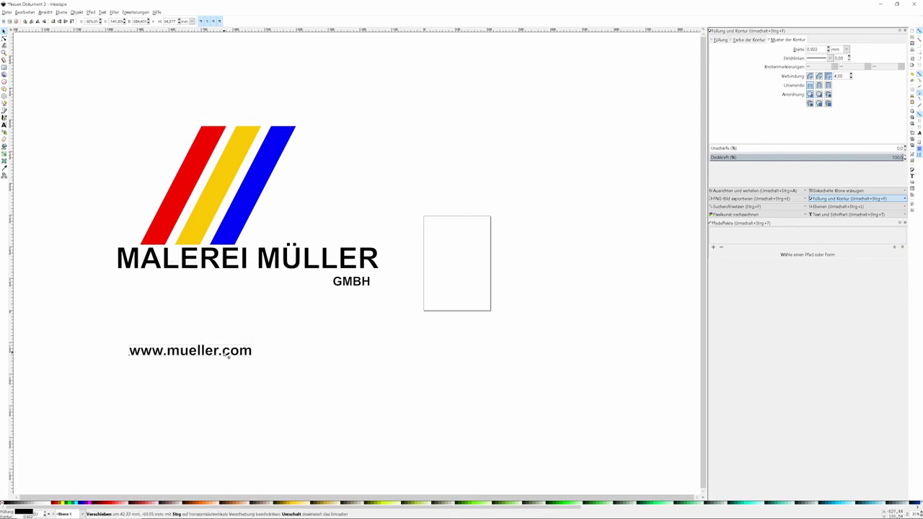
drag(91, 237, 402, 310)
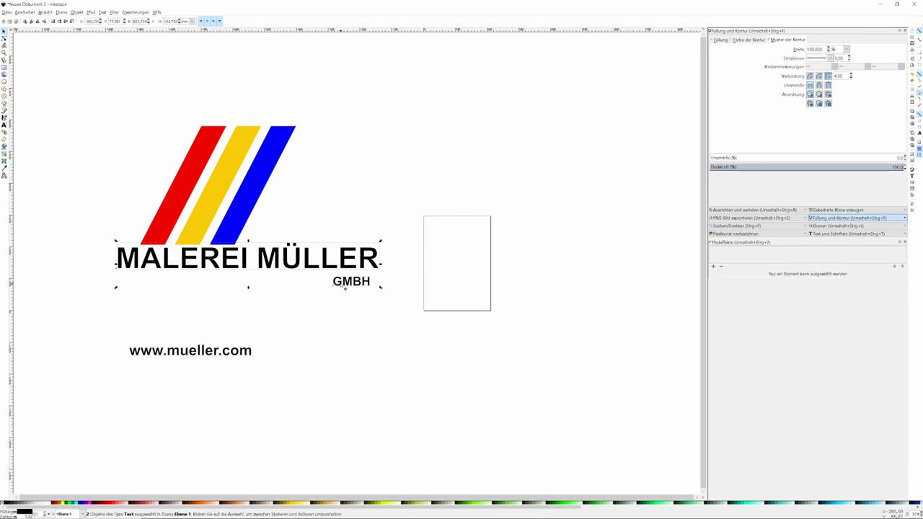
drag(344, 286, 333, 137)
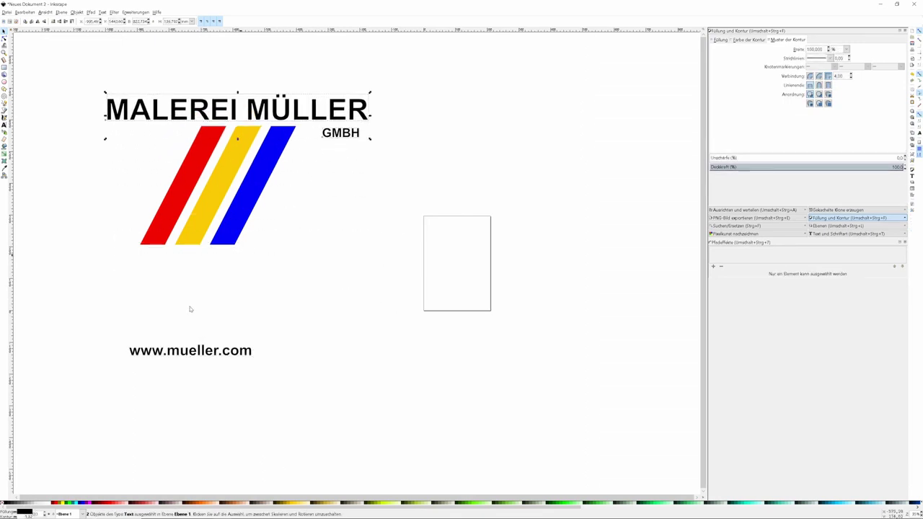
drag(120, 317, 305, 402)
drag(227, 357, 232, 263)
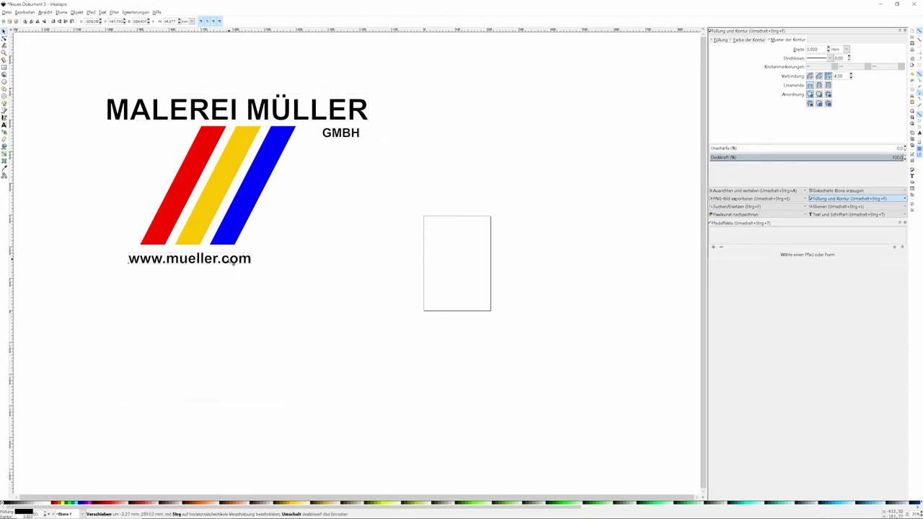
click(382, 250)
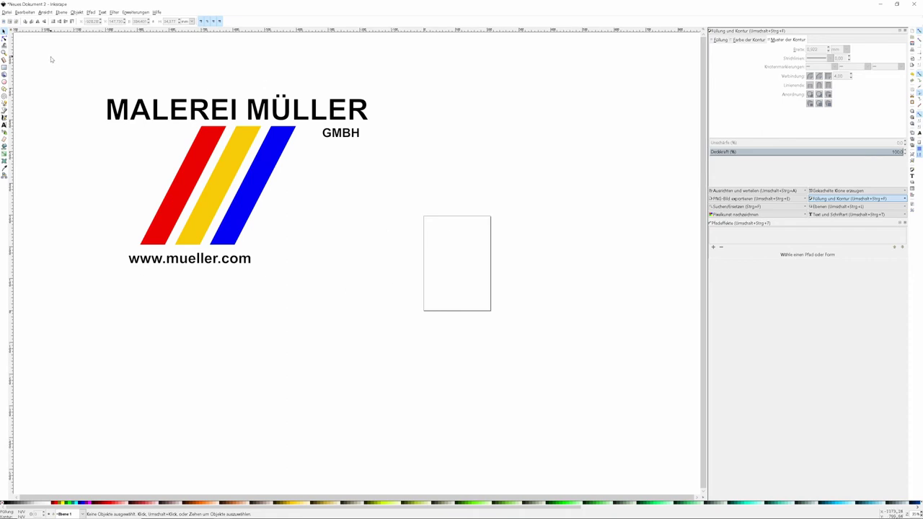
drag(51, 59, 407, 302)
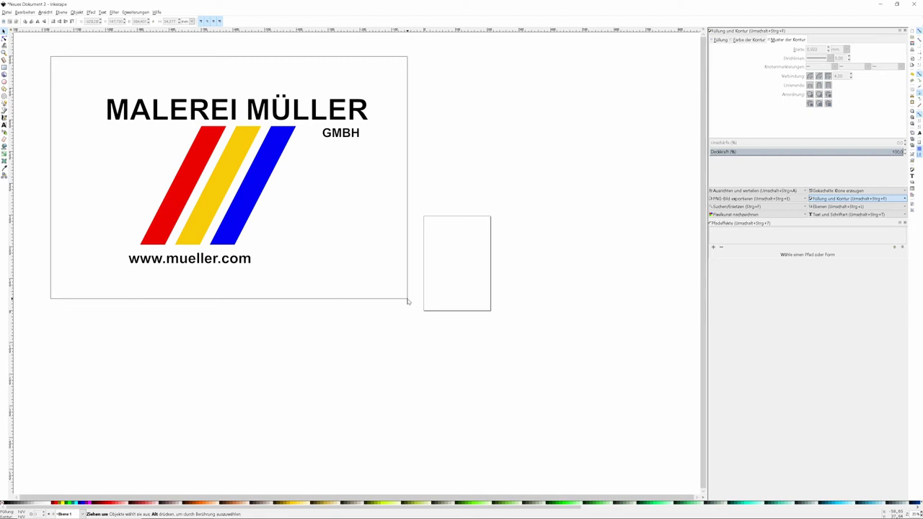
drag(407, 301, 408, 301)
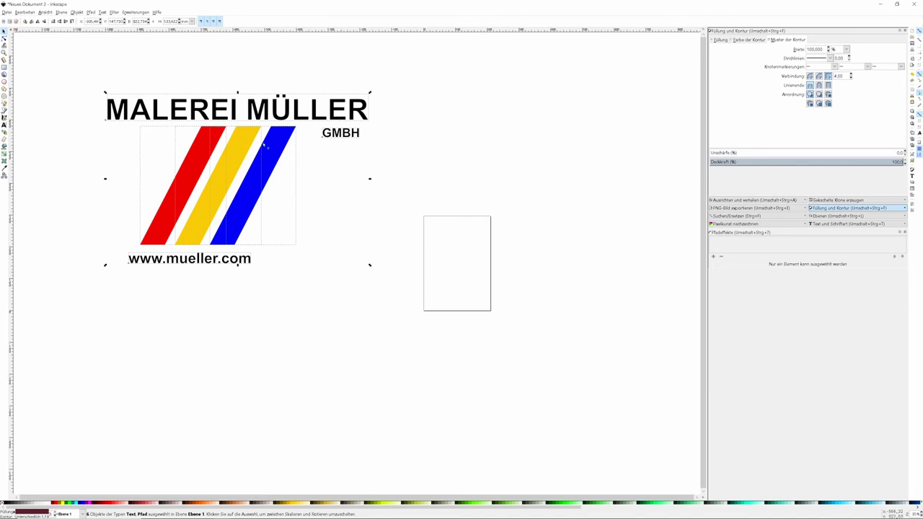
click(48, 112)
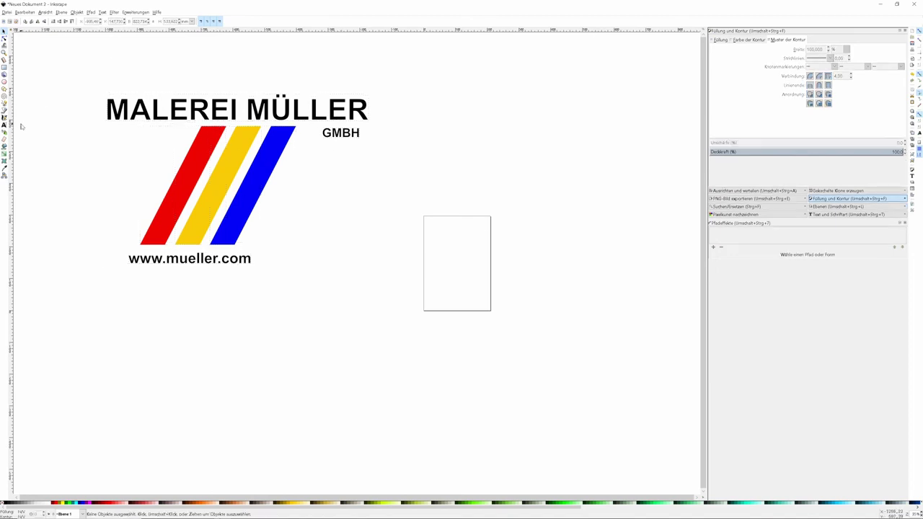
click(4, 125)
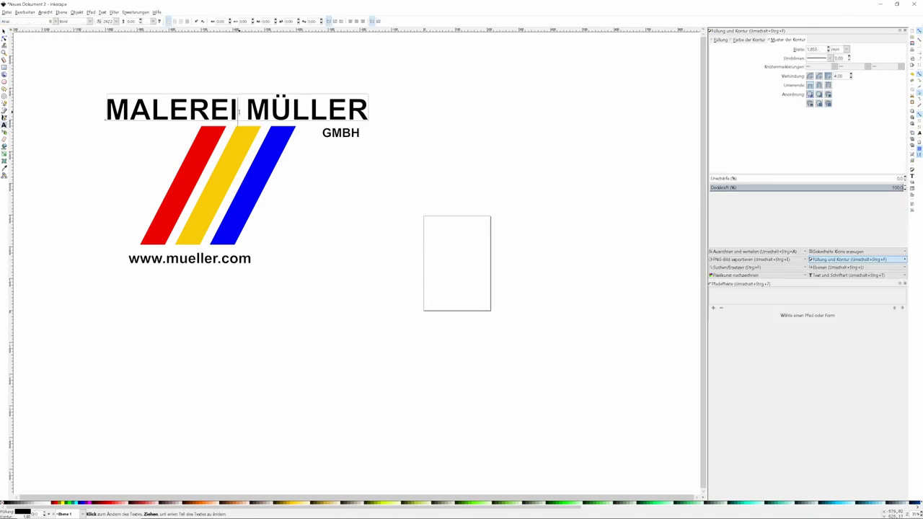
drag(238, 112, 223, 113)
text(z)
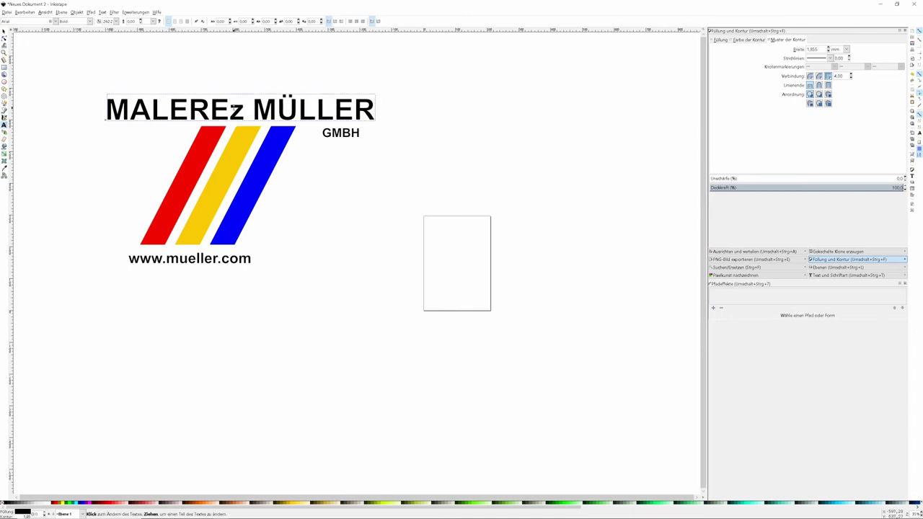
key(BackSpace)
text(I)
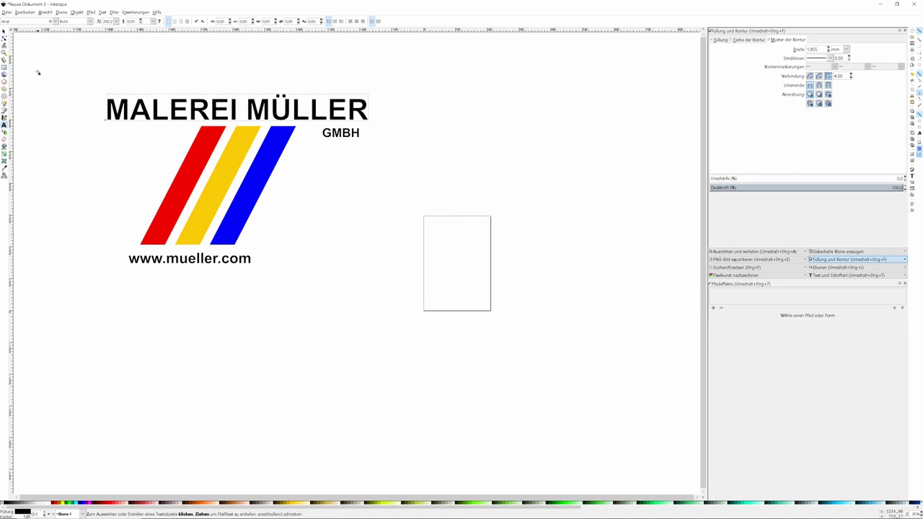
click(4, 31)
drag(69, 72, 430, 298)
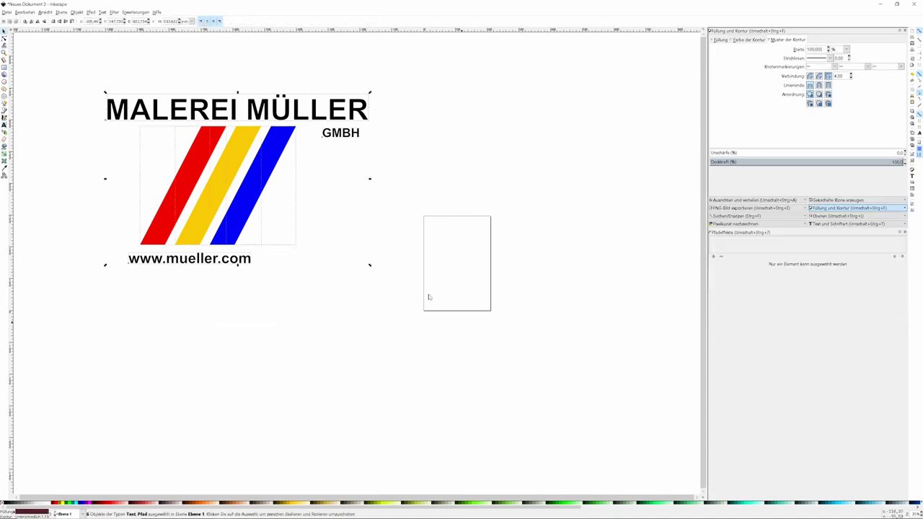
click(92, 12)
click(111, 19)
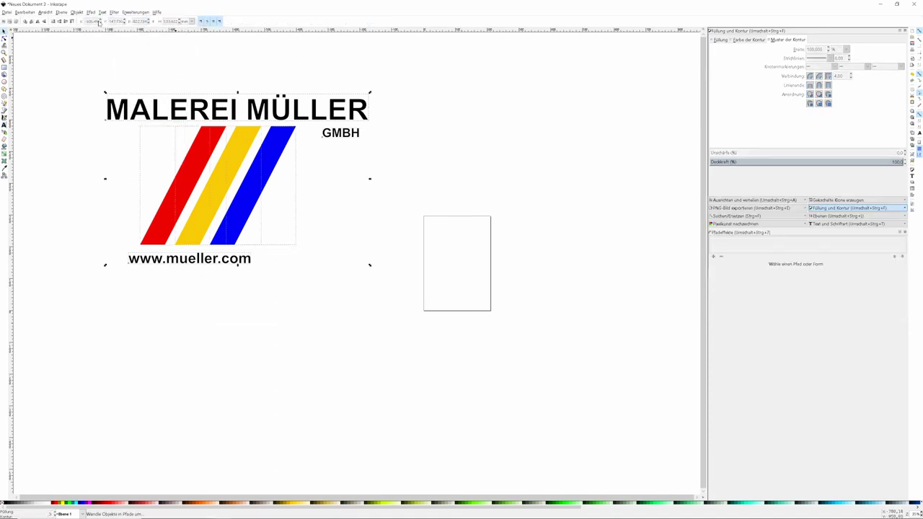
click(57, 155)
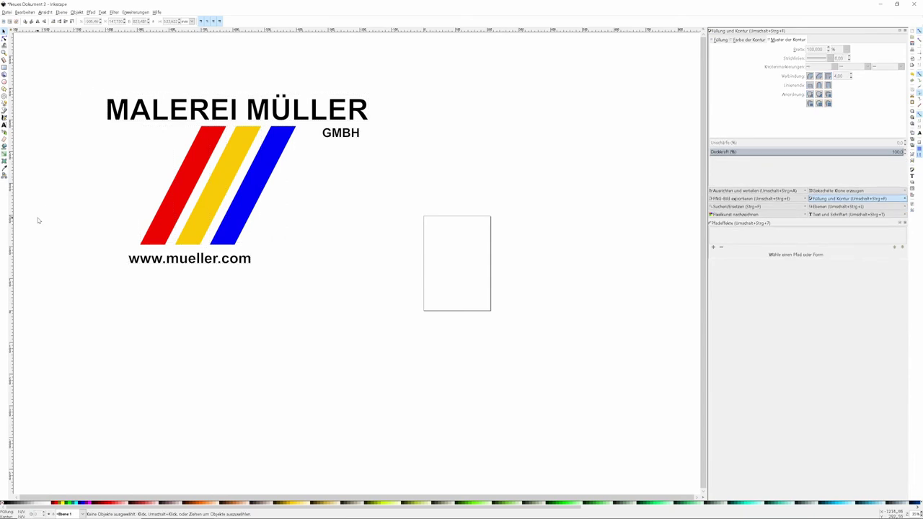
click(201, 258)
click(226, 119)
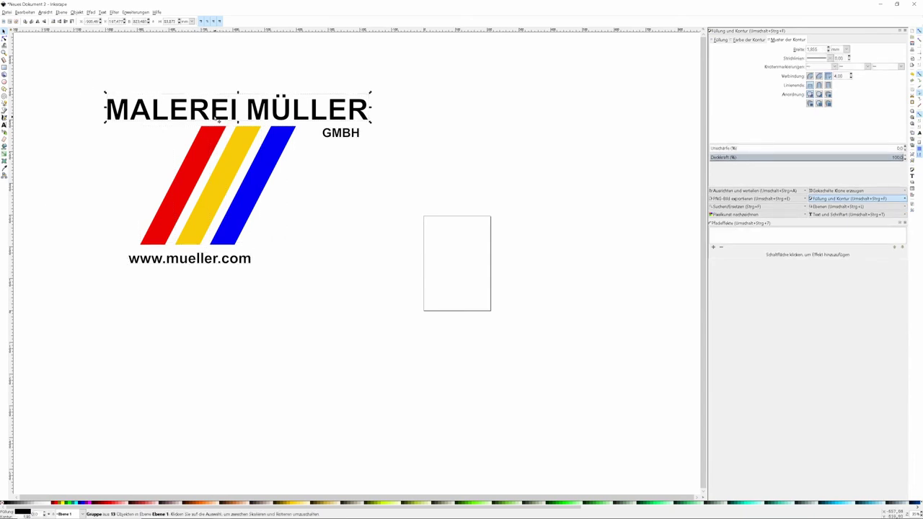
key(t)
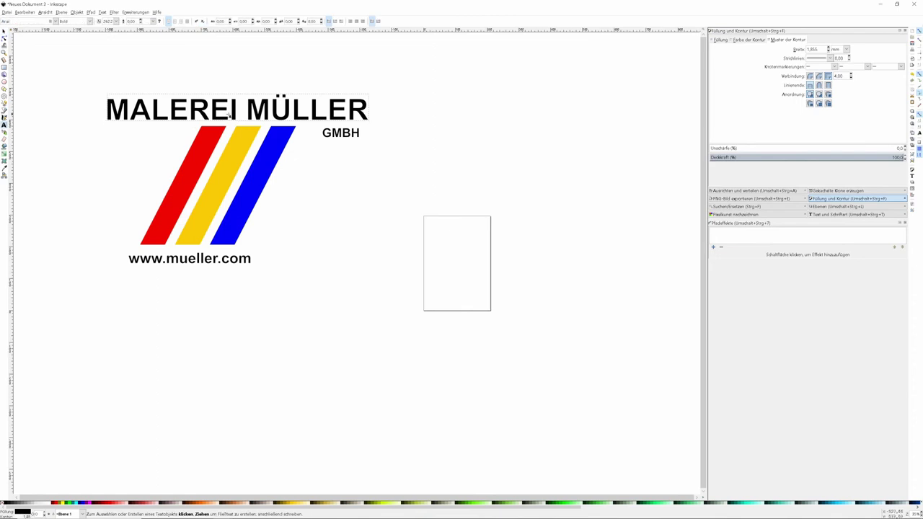
click(238, 114)
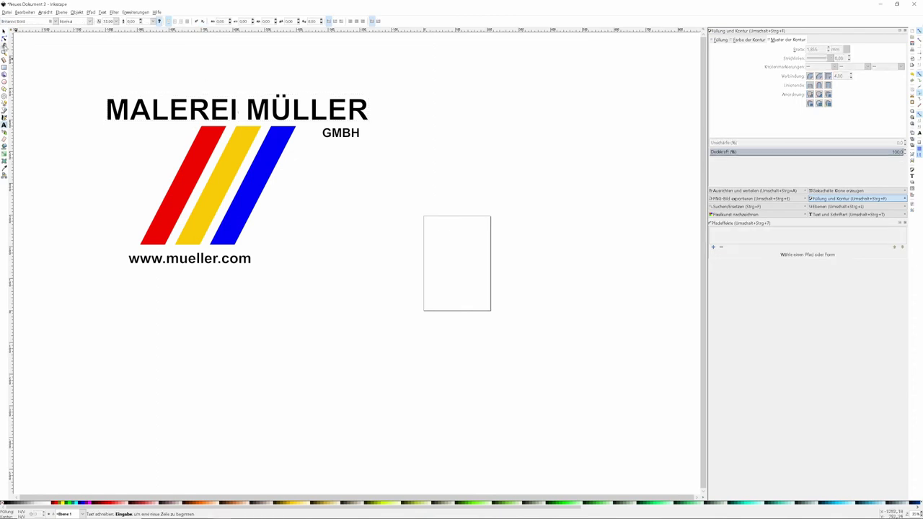
click(4, 32)
click(4, 38)
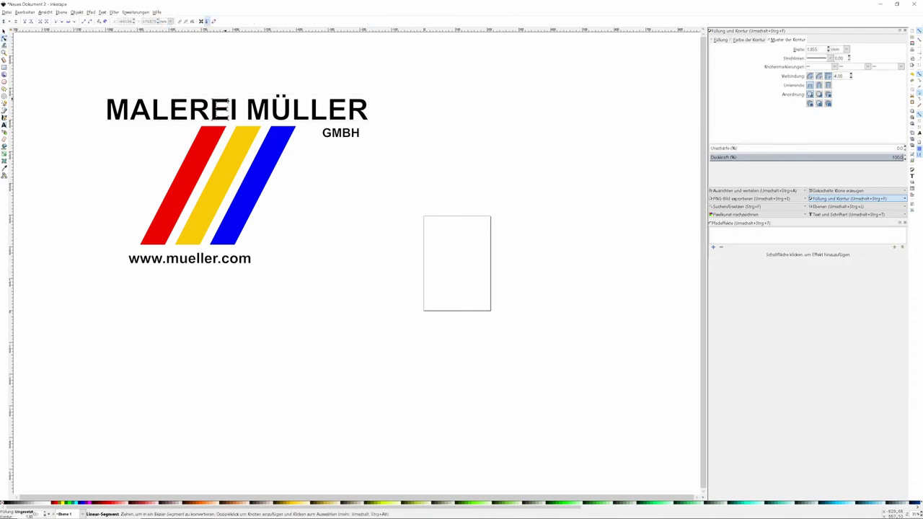
drag(214, 100, 285, 56)
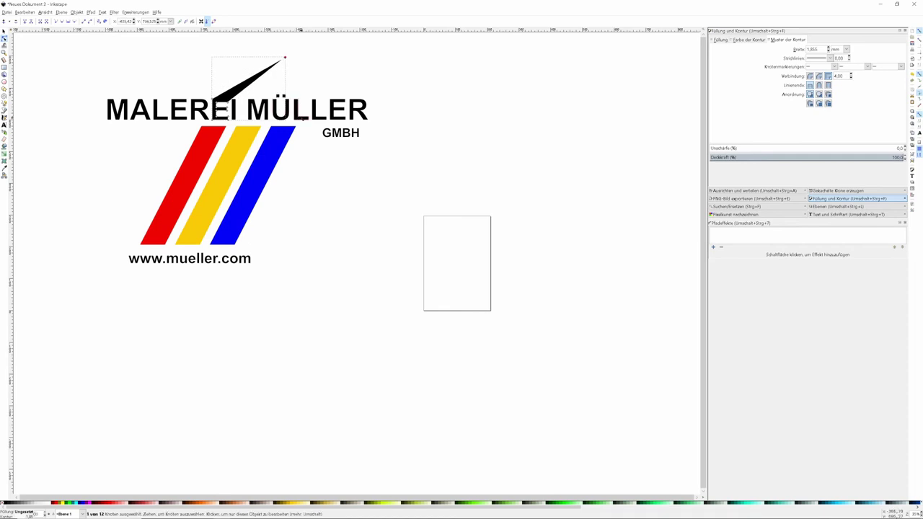
key(Escape)
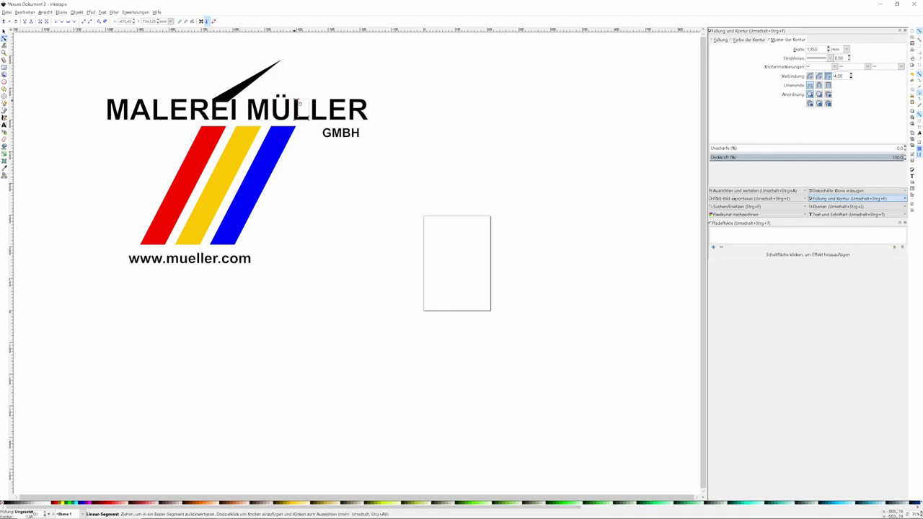
drag(299, 103, 286, 72)
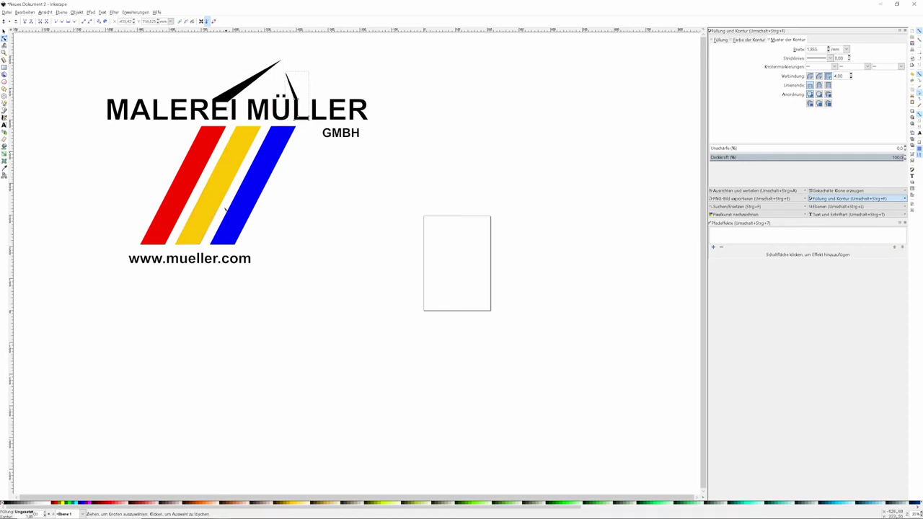
key(ctrl+z)
key(ctrl+z)
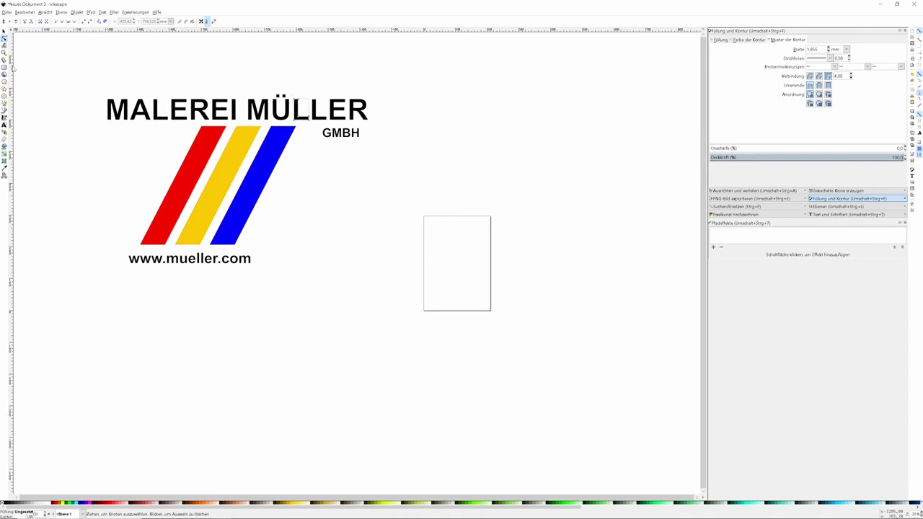
click(4, 32)
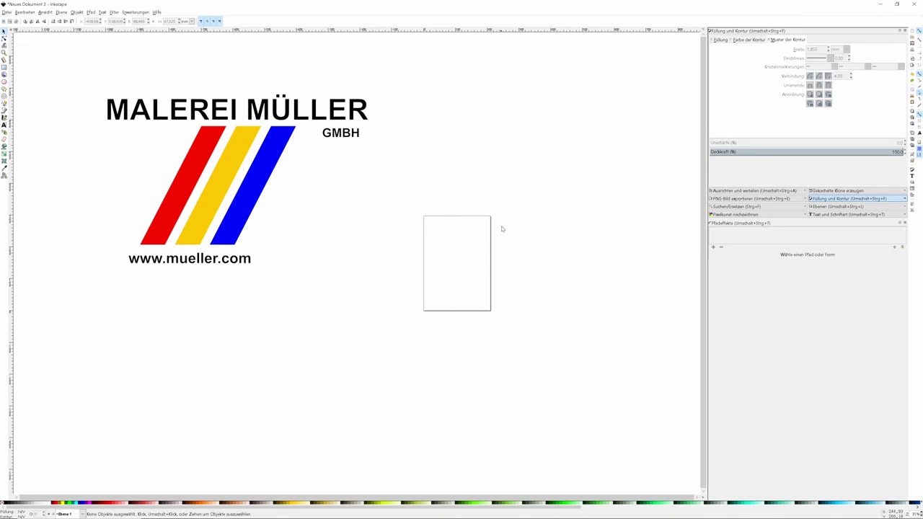
Step: Group all six logo parts with Ctrl+G and reposition the group slightly left
drag(49, 60, 464, 310)
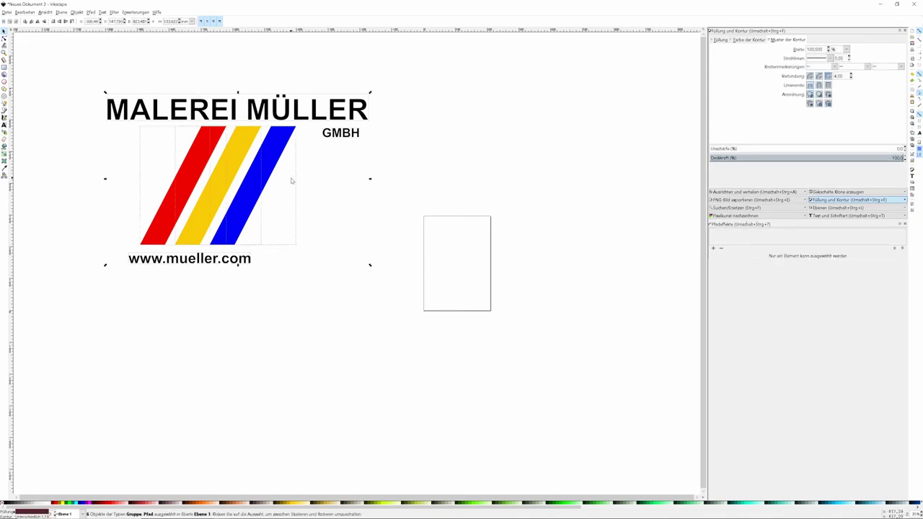
key(ctrl)
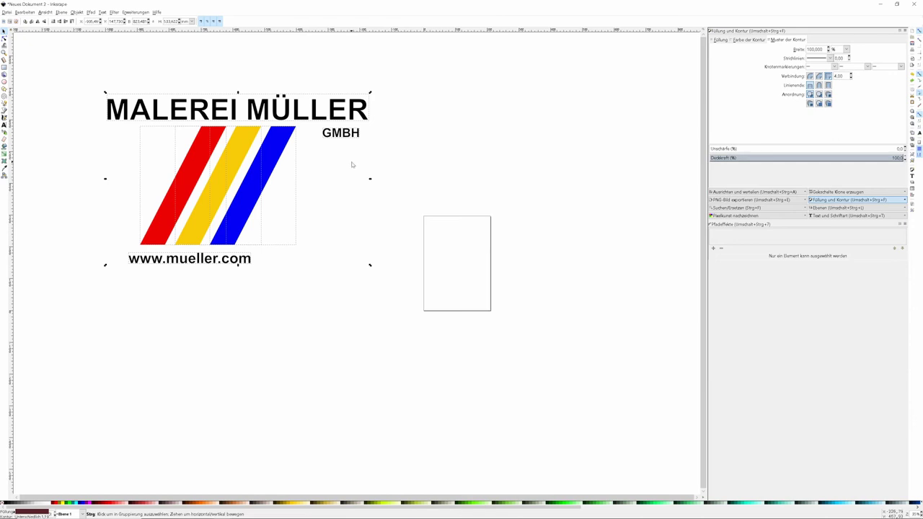
key(ctrl+g)
click(463, 169)
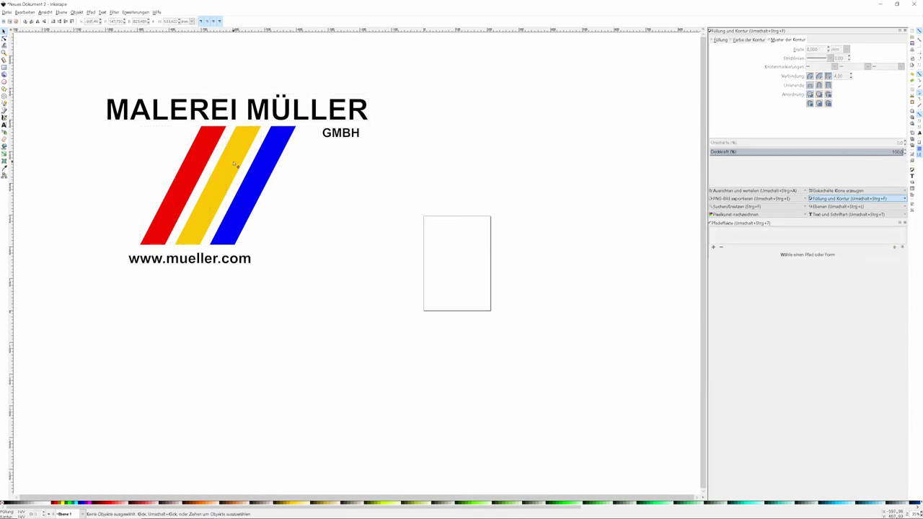
mouse_move(235, 155)
mouse_down()
mouse_move(296, 193)
mouse_move(298, 179)
mouse_up()
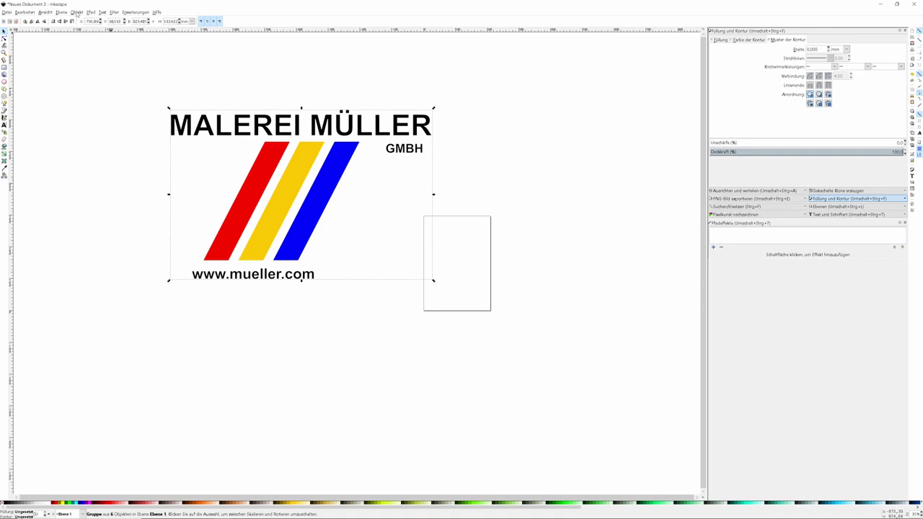
click(76, 12)
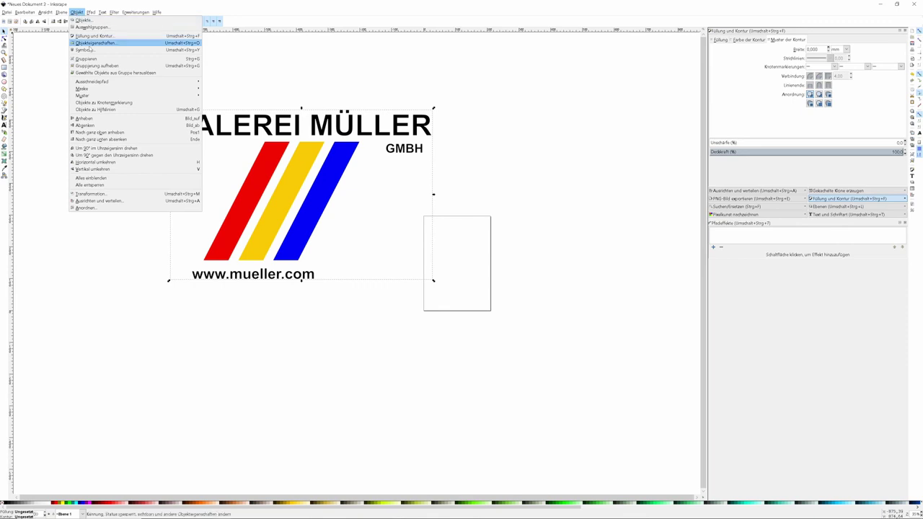
click(41, 113)
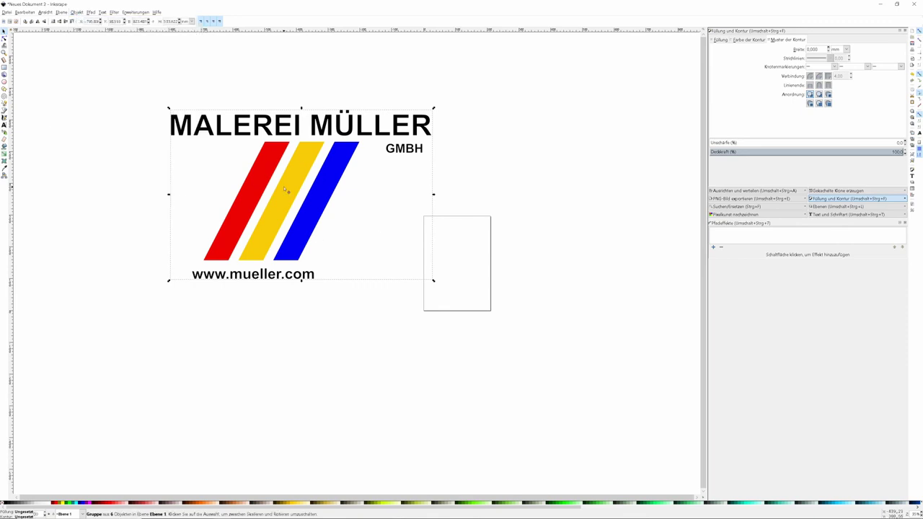
drag(285, 190, 228, 183)
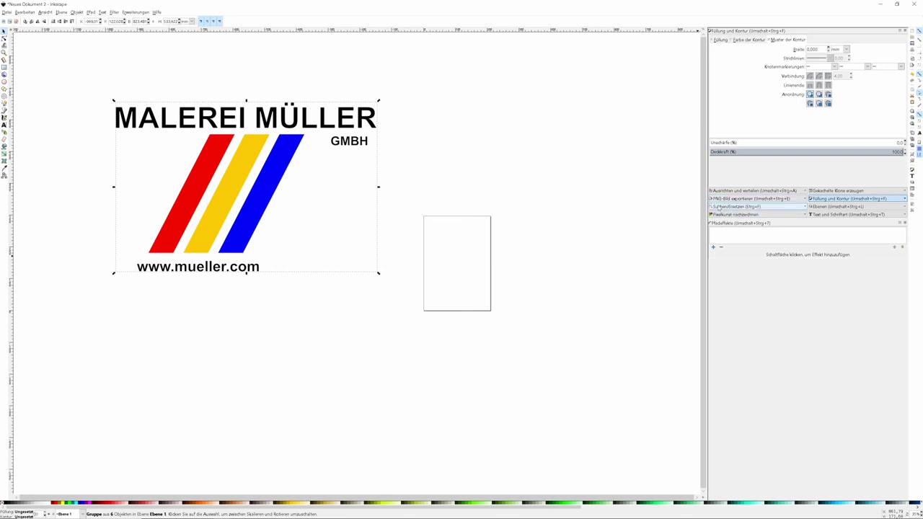
Step: Set the PNG export target to Malerei Logo.png on the Desktop
click(7, 13)
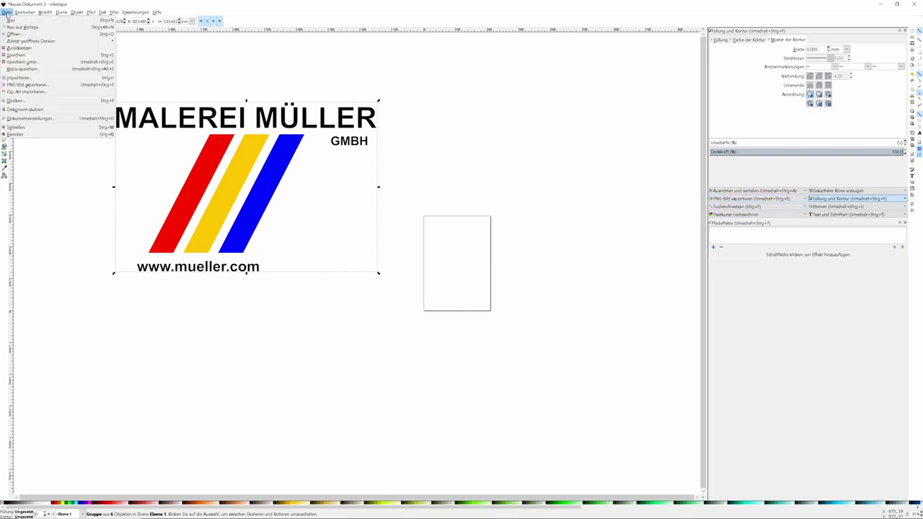
click(27, 84)
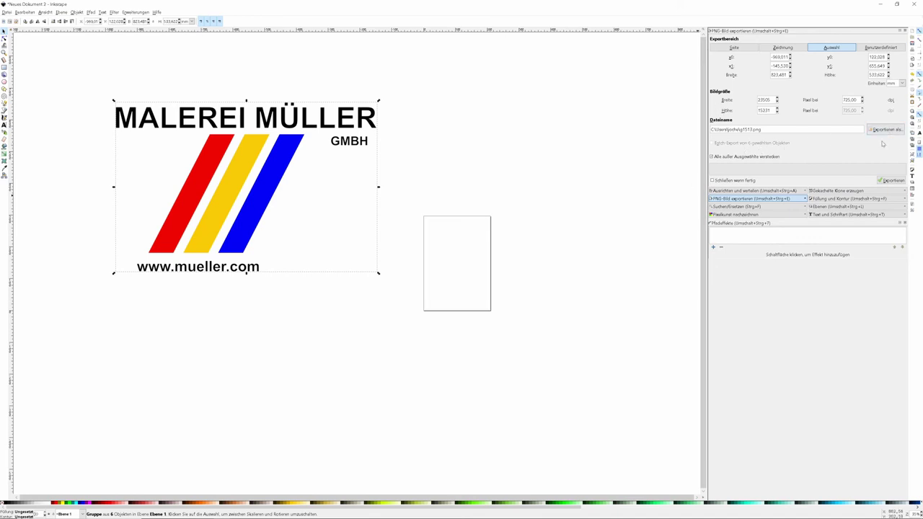
click(887, 130)
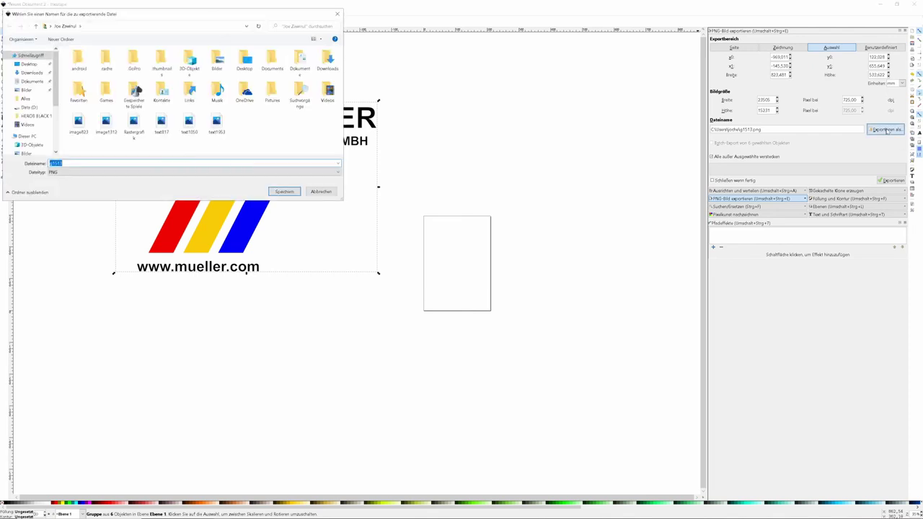
click(41, 66)
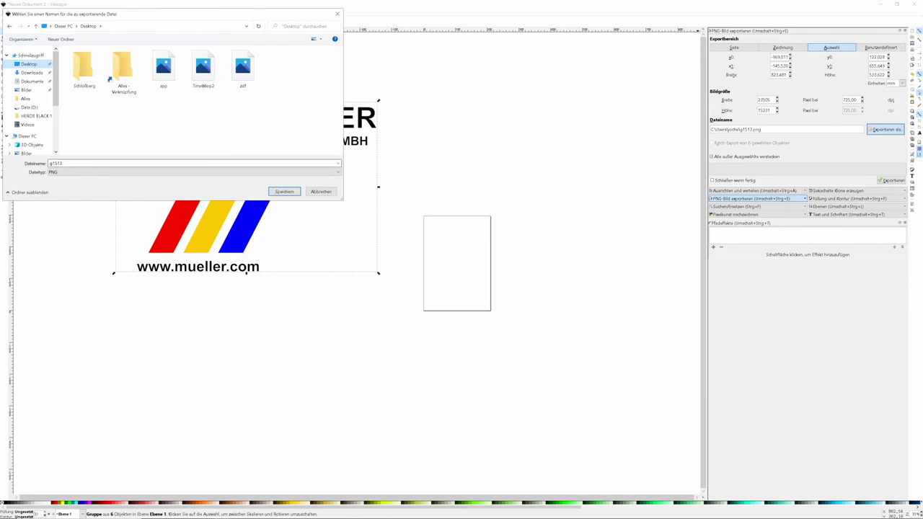
double_click(55, 163)
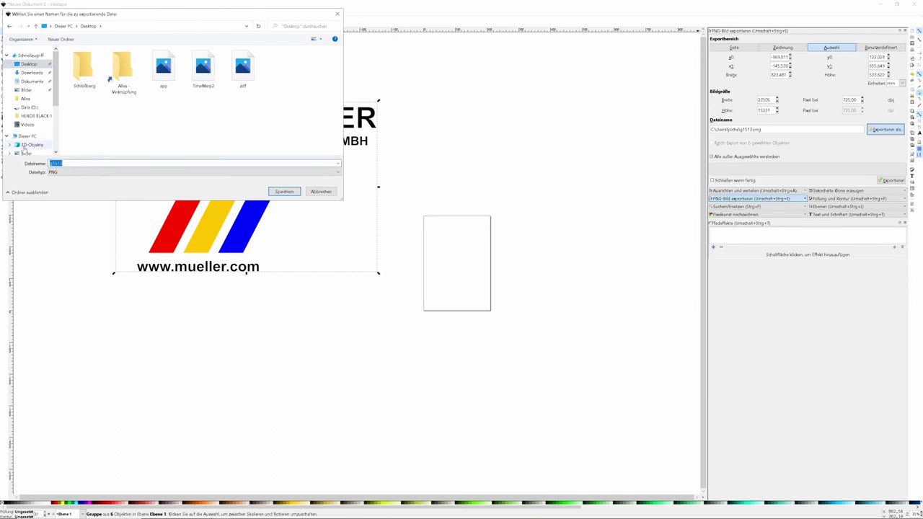
text(Mül)
click(284, 191)
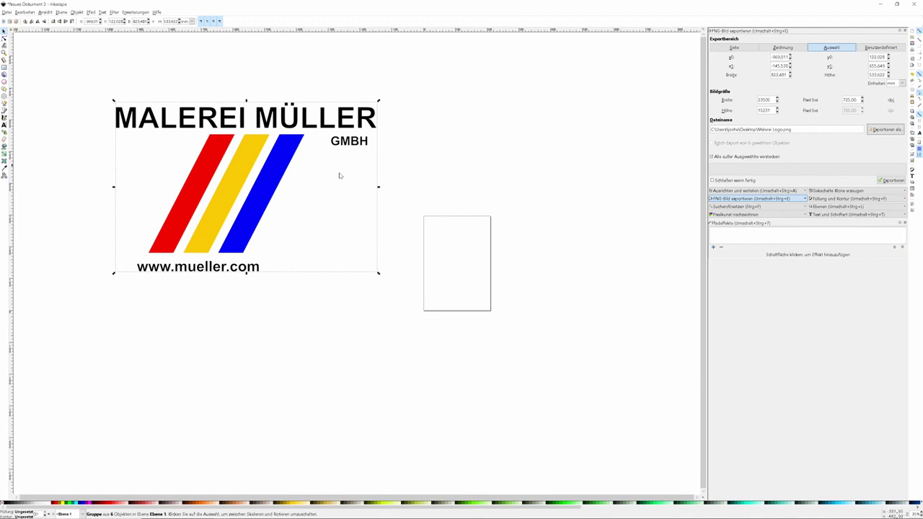
Step: Export the logo 7000 pixels wide, replacing the existing Malerei Logo.png
click(890, 181)
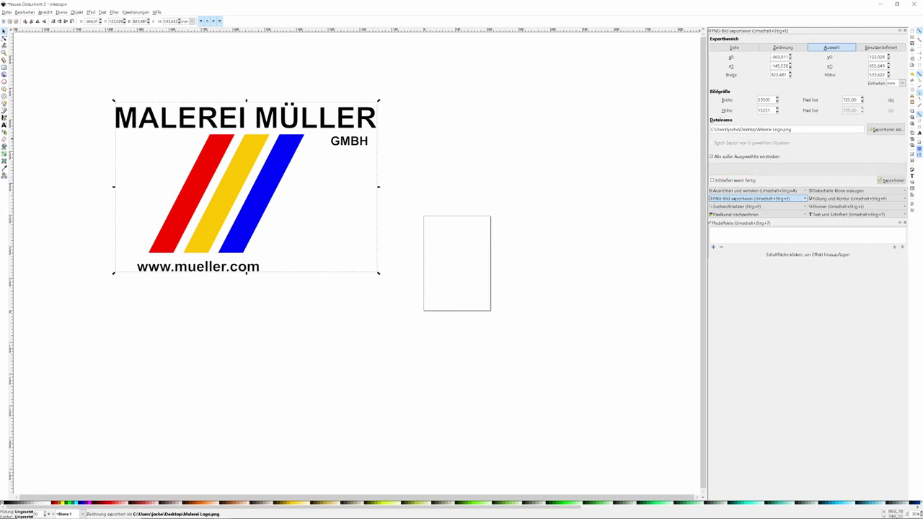
double_click(764, 100)
text(7000)
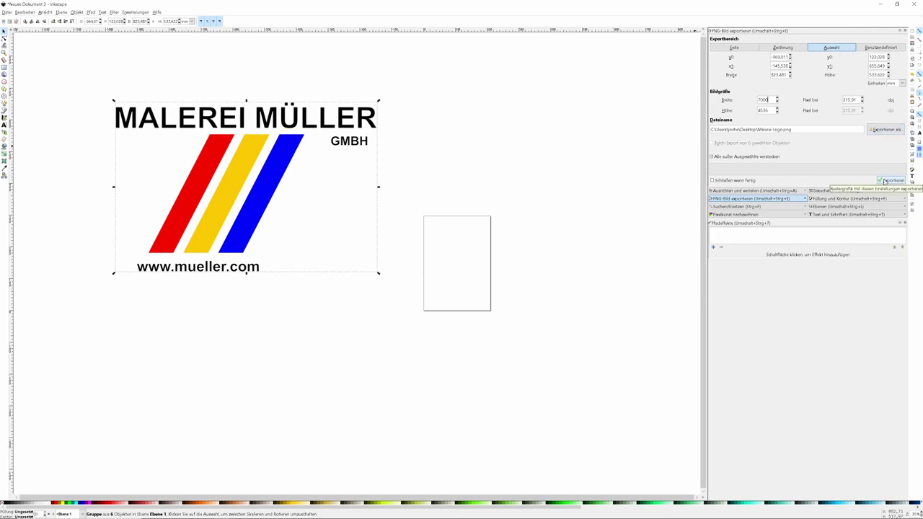
click(891, 180)
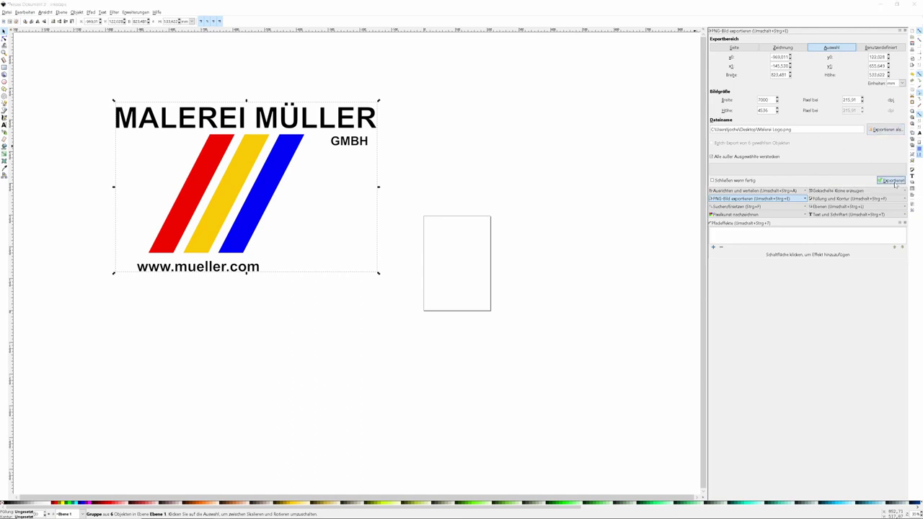
click(514, 291)
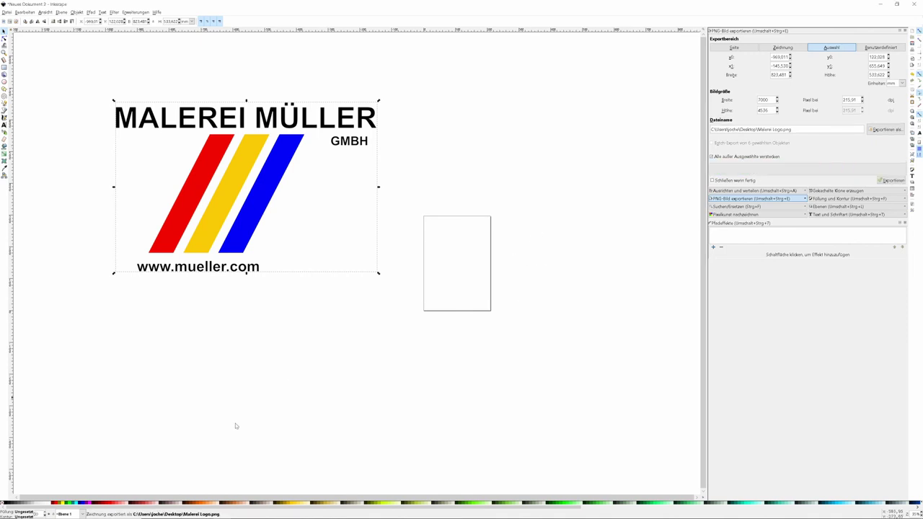
mouse_move(462, 512)
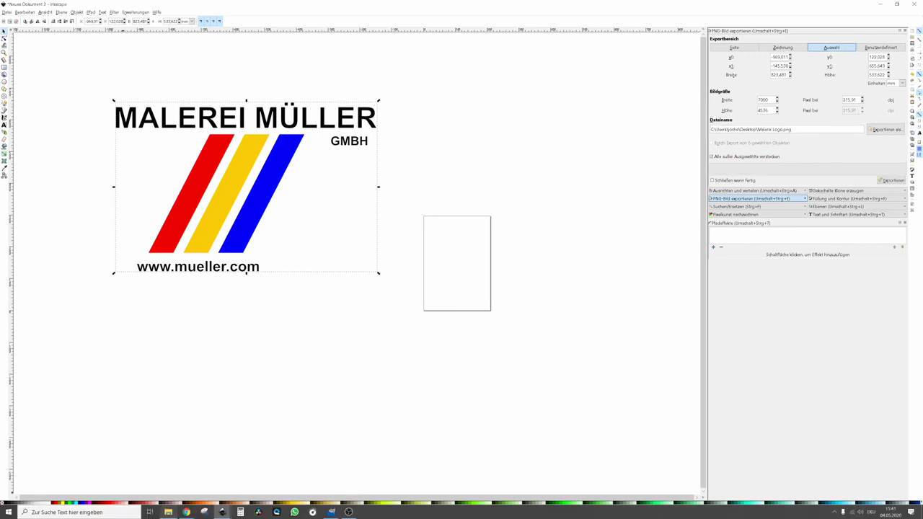
Step: Preview Malerei Logo from the Desktop folder in Photos, then minimize the viewer
click(168, 512)
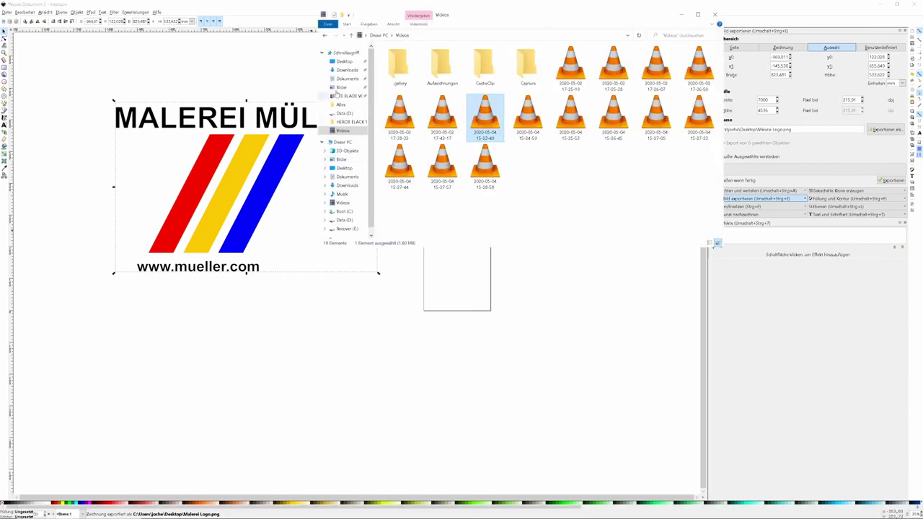
click(345, 61)
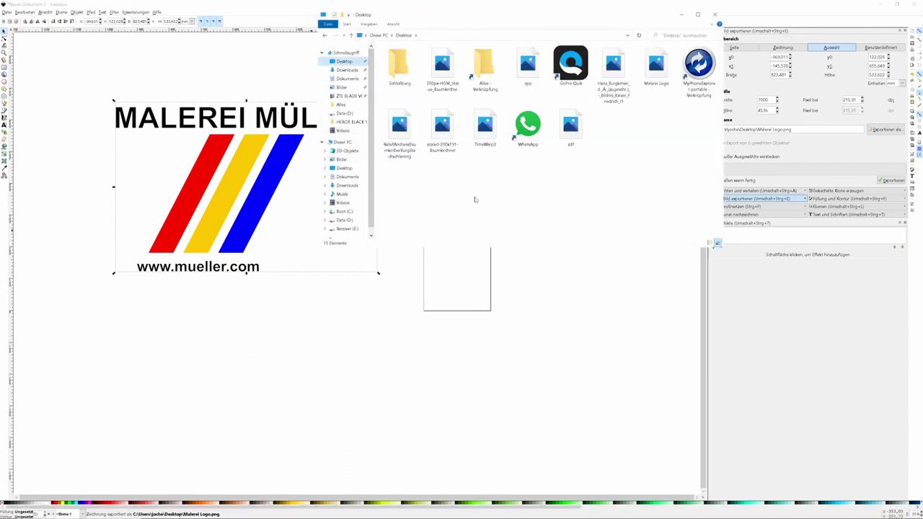
click(647, 72)
double_click(647, 73)
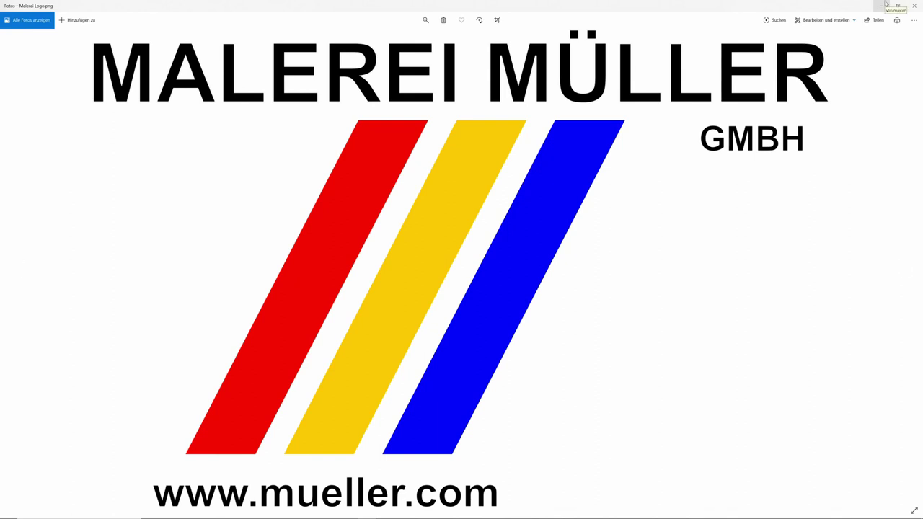
click(885, 5)
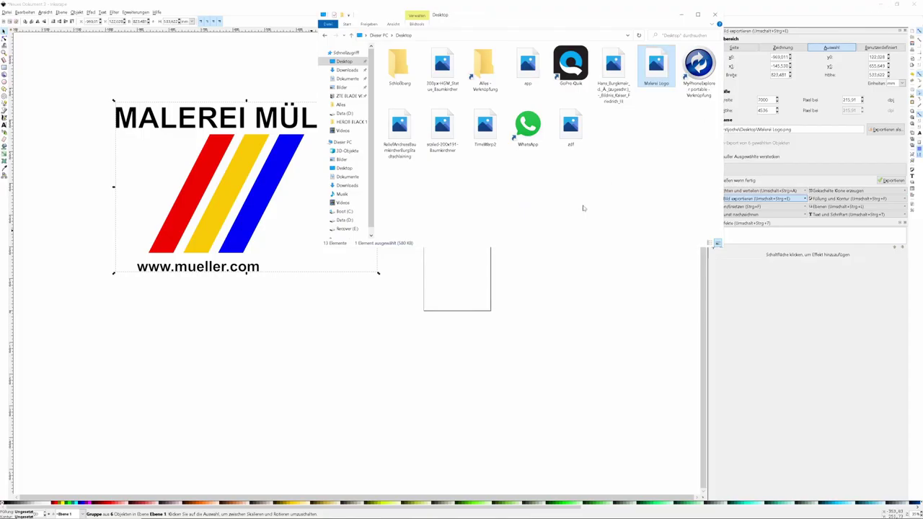
Step: Bring the Inkscape window with the finished logo back to the front
click(214, 383)
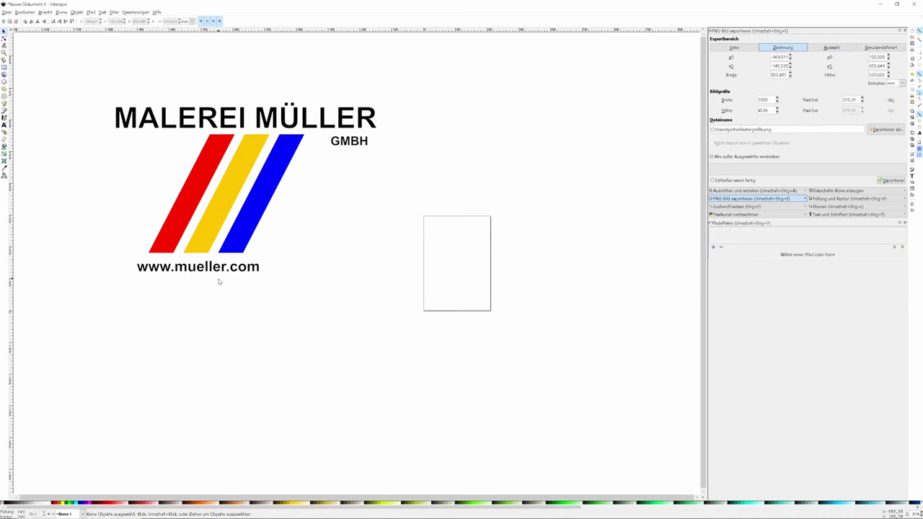